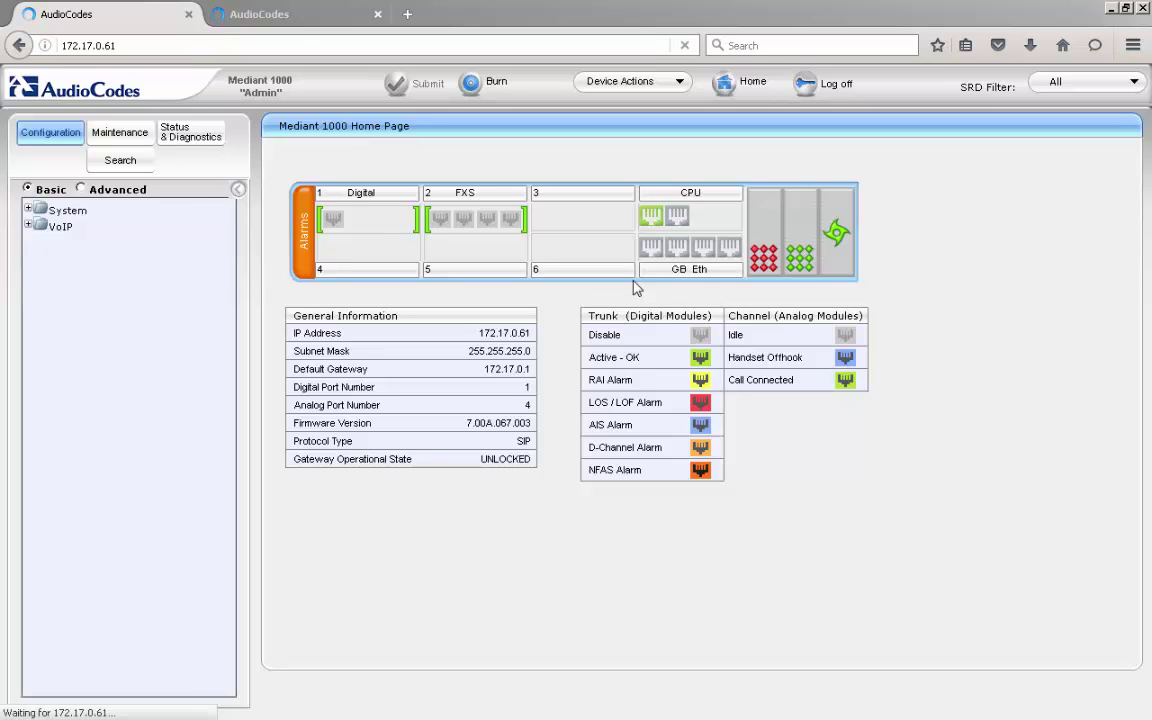
Open the FAE page of the device at 172.17.0.61 and save its debug file
{"action": "left_click", "coordinate": [318, 46]}
{"action": "left_click", "coordinate": [318, 46]}
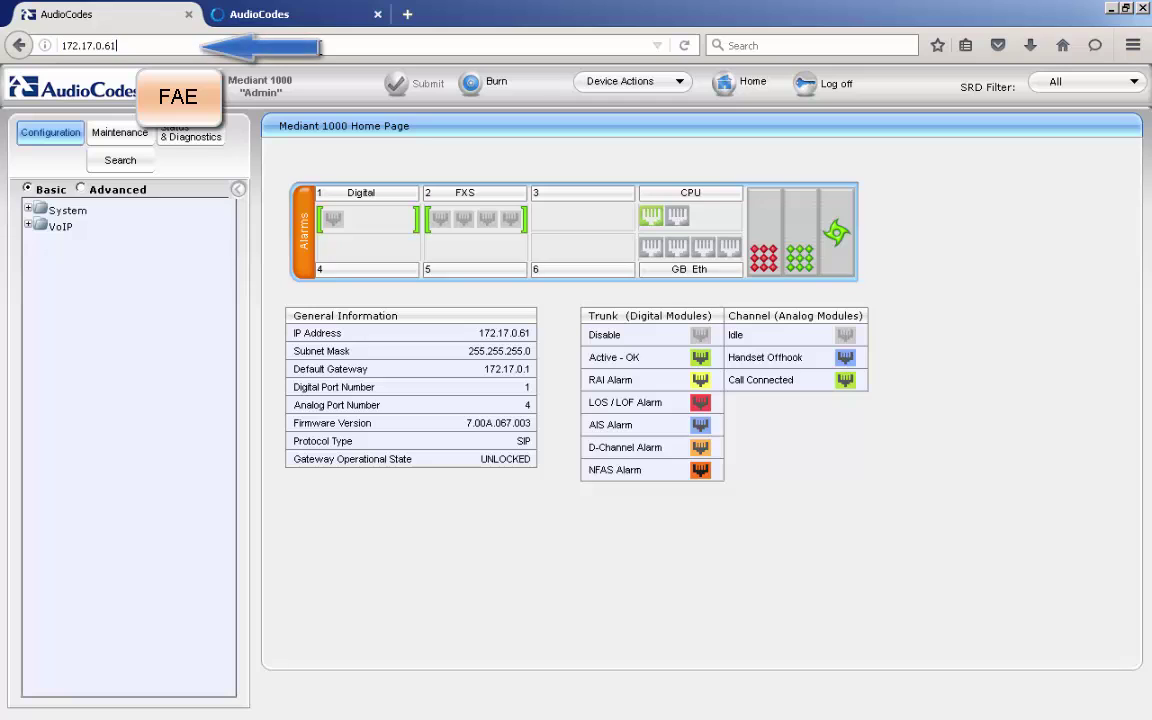
{"action": "type", "text": "/FAE"}
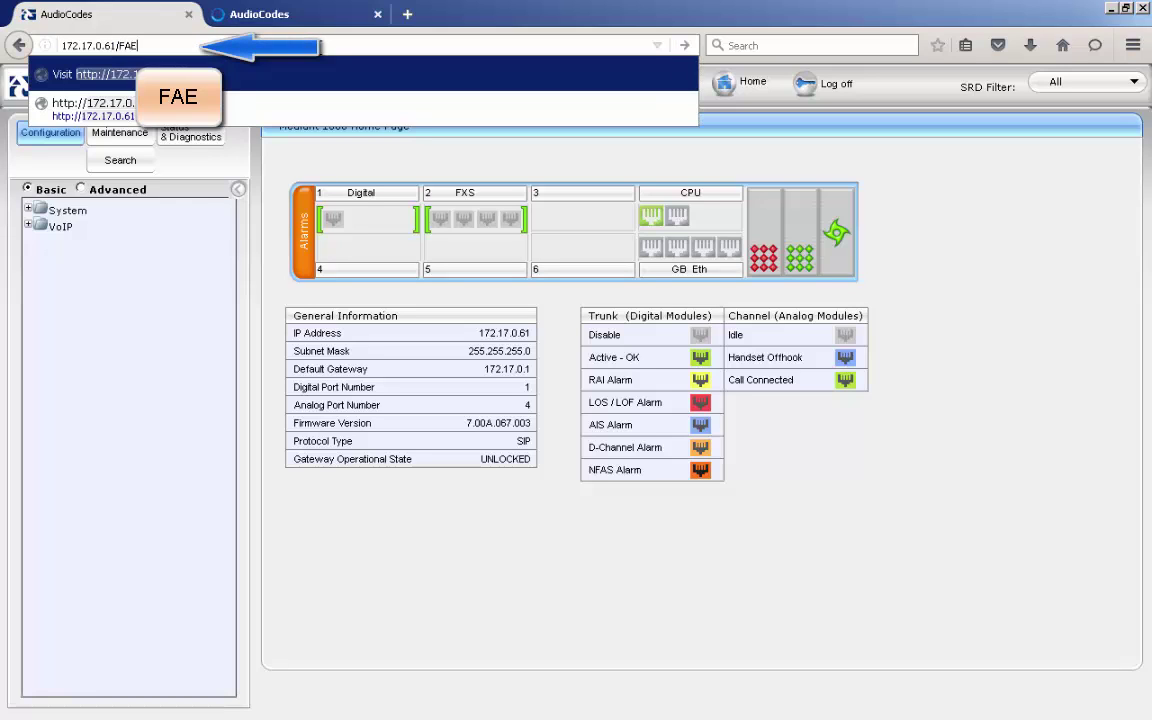
{"action": "key", "text": "Return"}
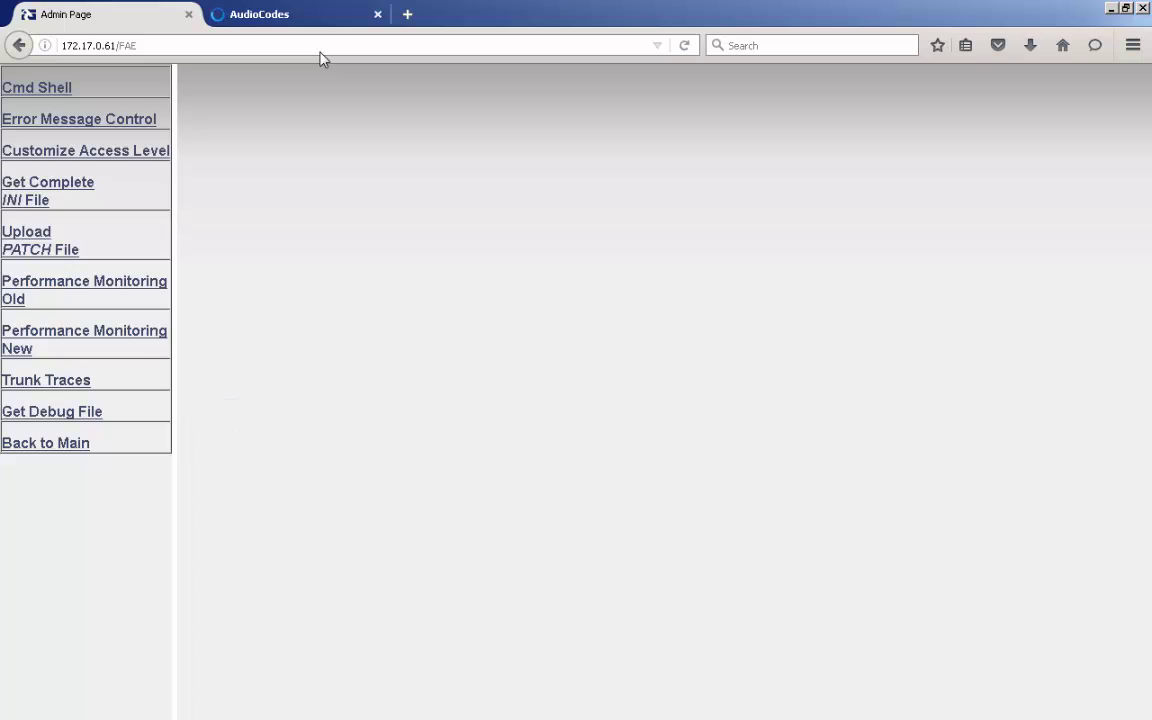
{"action": "left_click", "coordinate": [83, 414]}
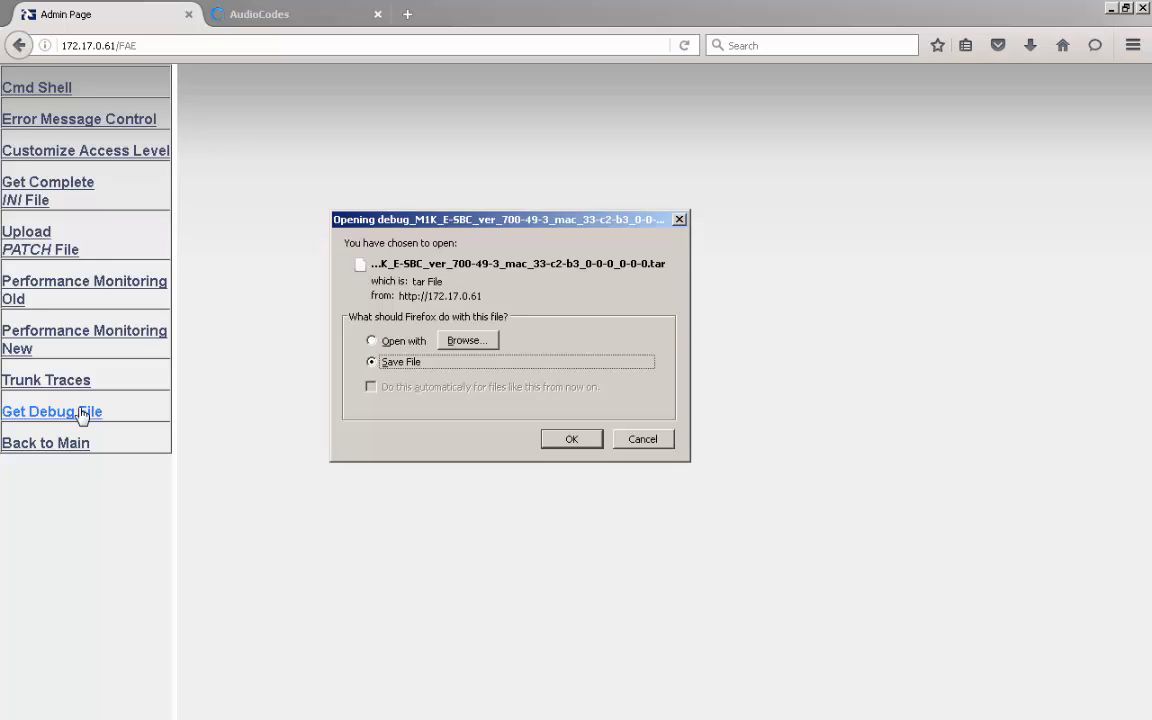
{"action": "left_click", "coordinate": [568, 440]}
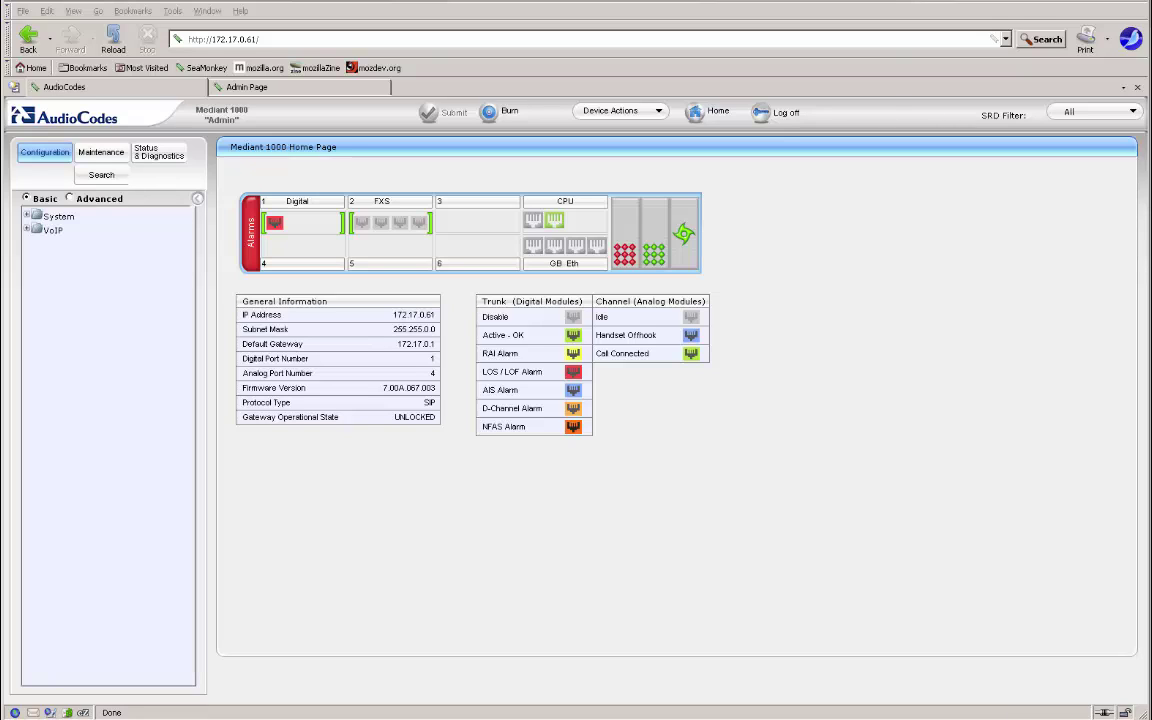
In SeaMonkey, show the Advanced menu tree and open the Debug Utilities page under Maintenance
{"action": "left_click", "coordinate": [69, 199]}
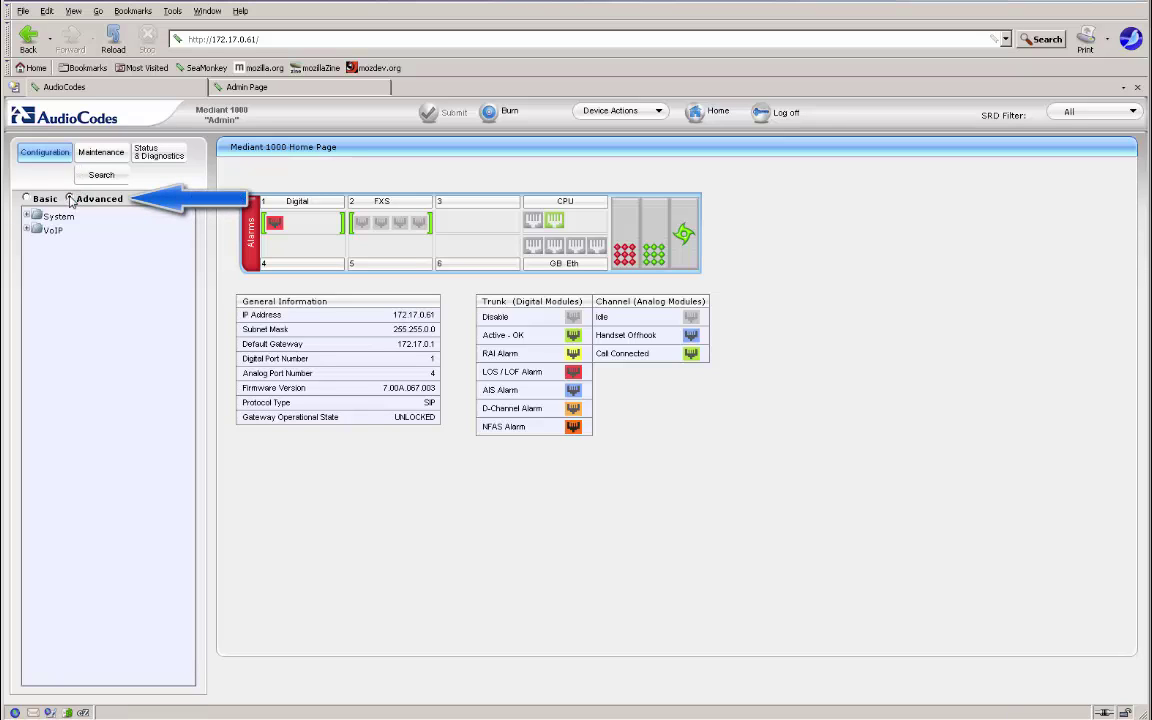
{"action": "left_click", "coordinate": [97, 155]}
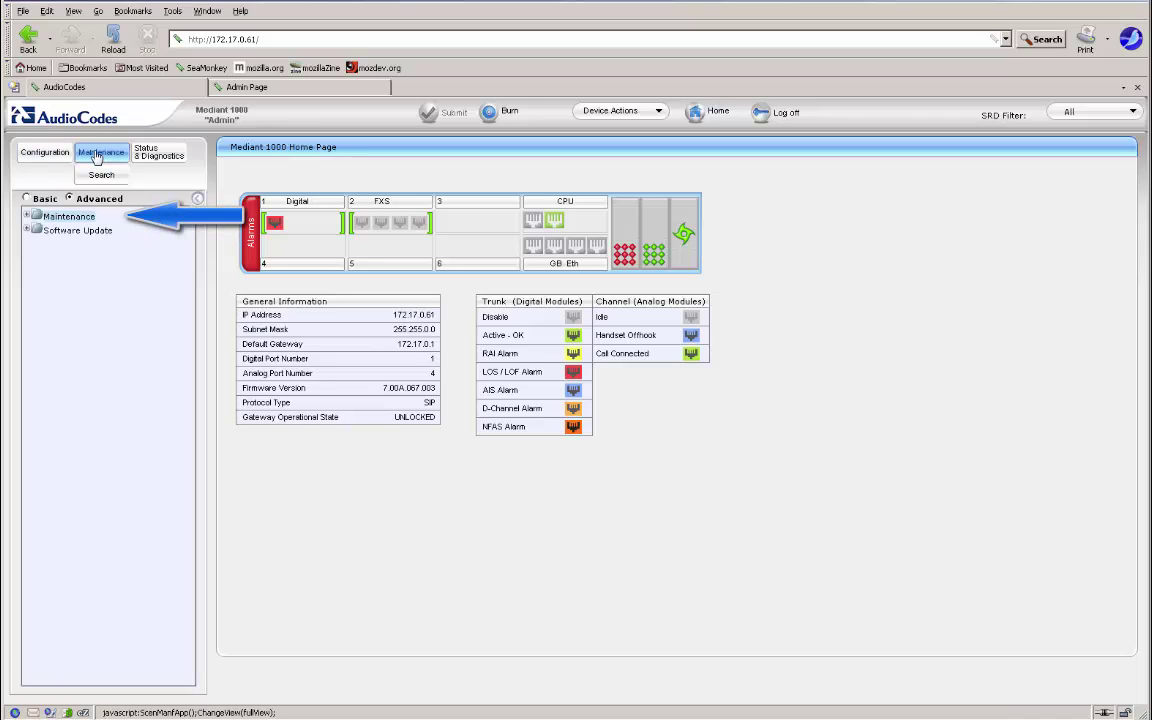
{"action": "left_click", "coordinate": [85, 219]}
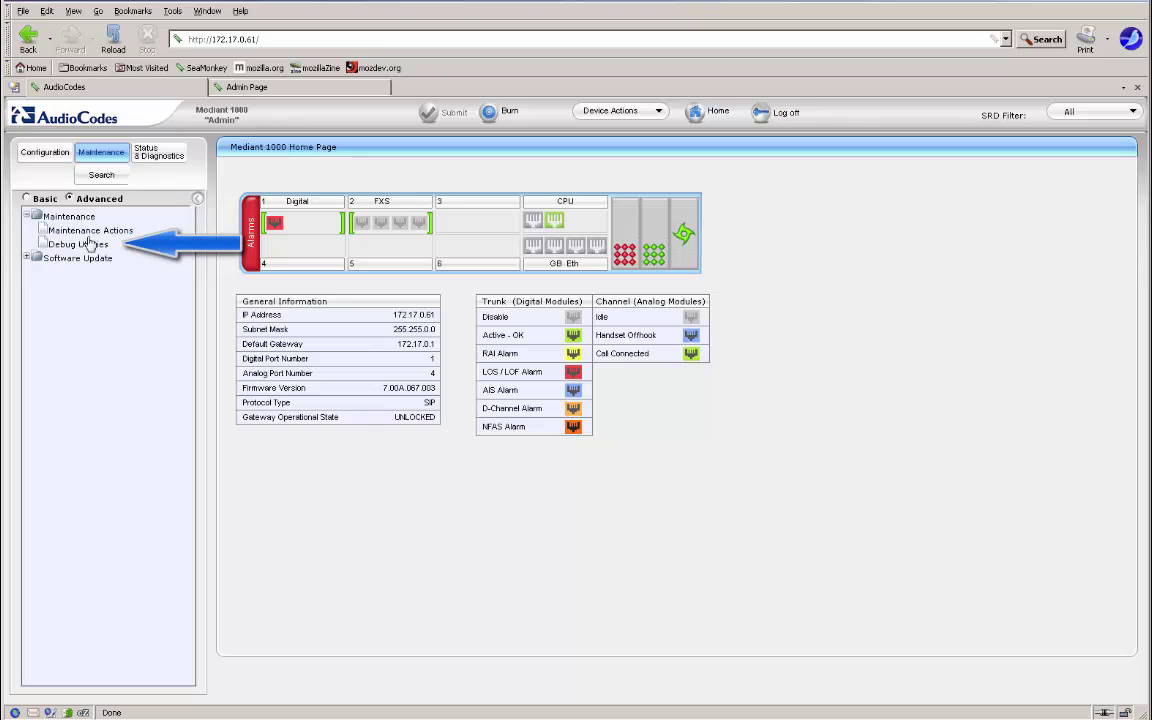
{"action": "left_click", "coordinate": [88, 245]}
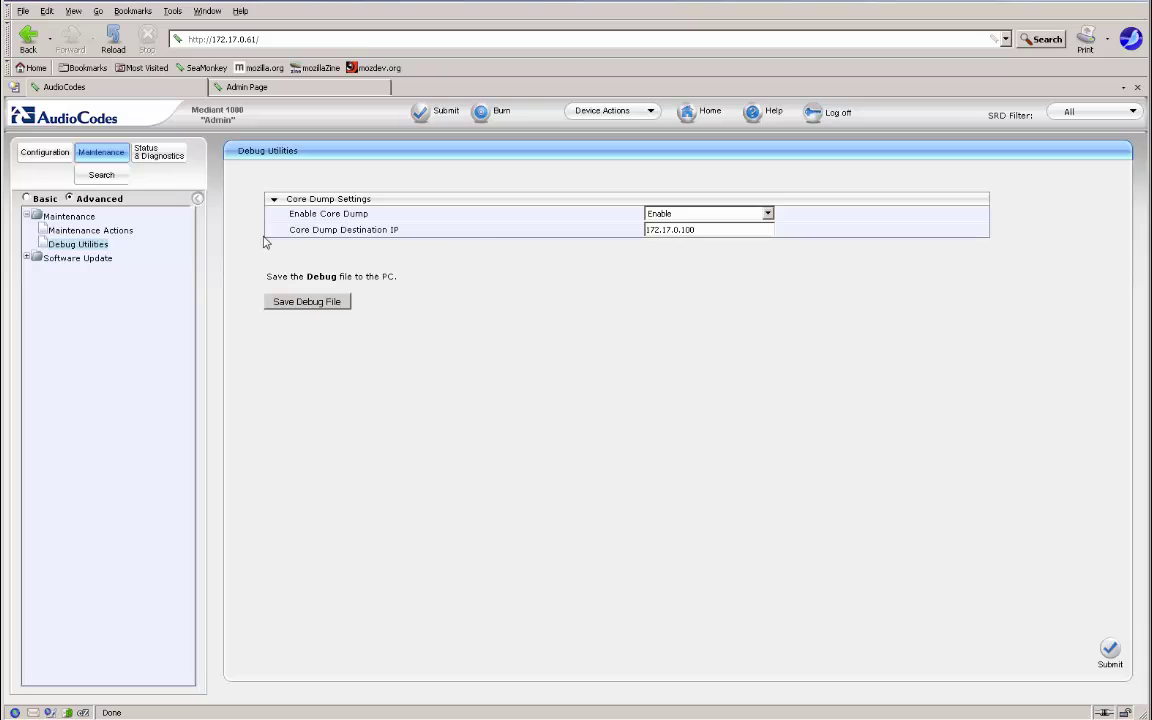
Set Enable Core Dump to Enable with core dump destination IP 172.17.0.100 and submit the settings
{"action": "left_click", "coordinate": [768, 214]}
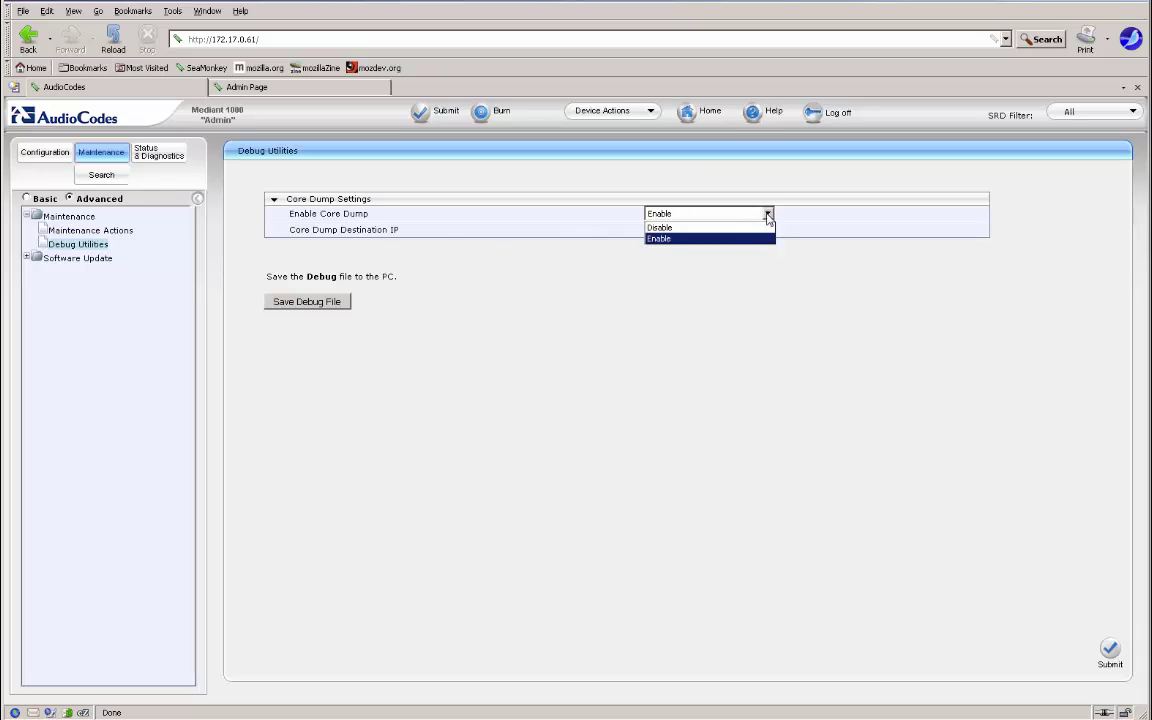
{"action": "left_click", "coordinate": [746, 239]}
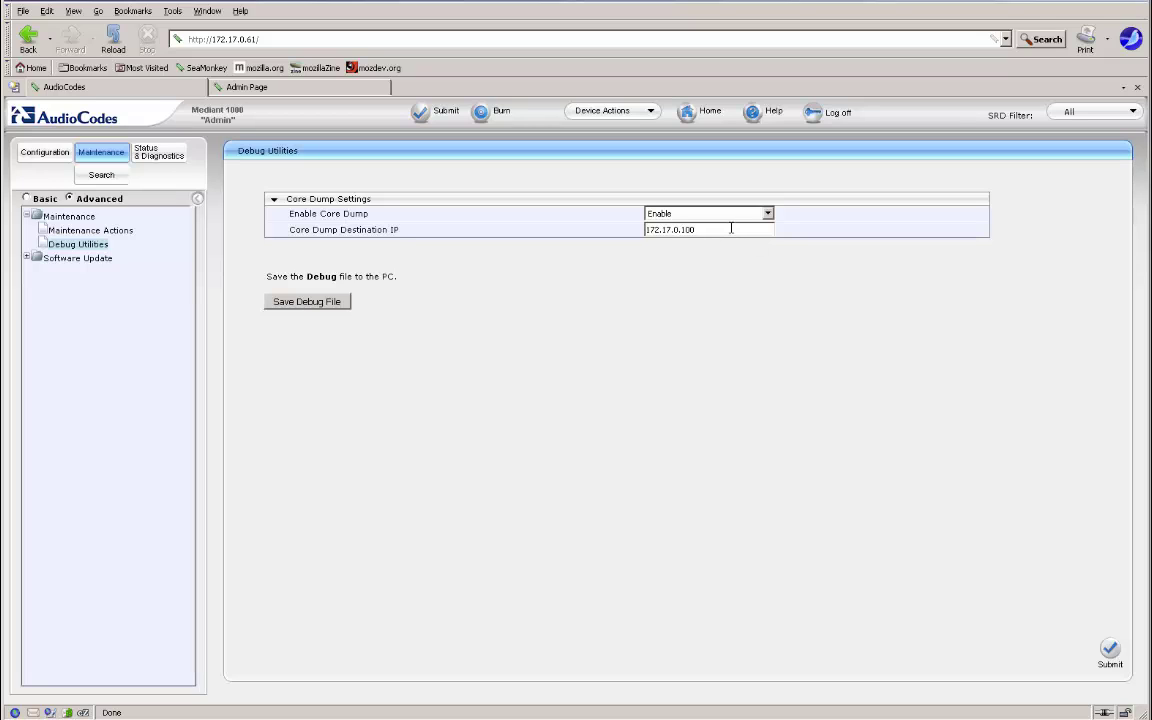
{"action": "left_click_drag", "start_coordinate": [708, 232], "coordinate": [626, 233]}
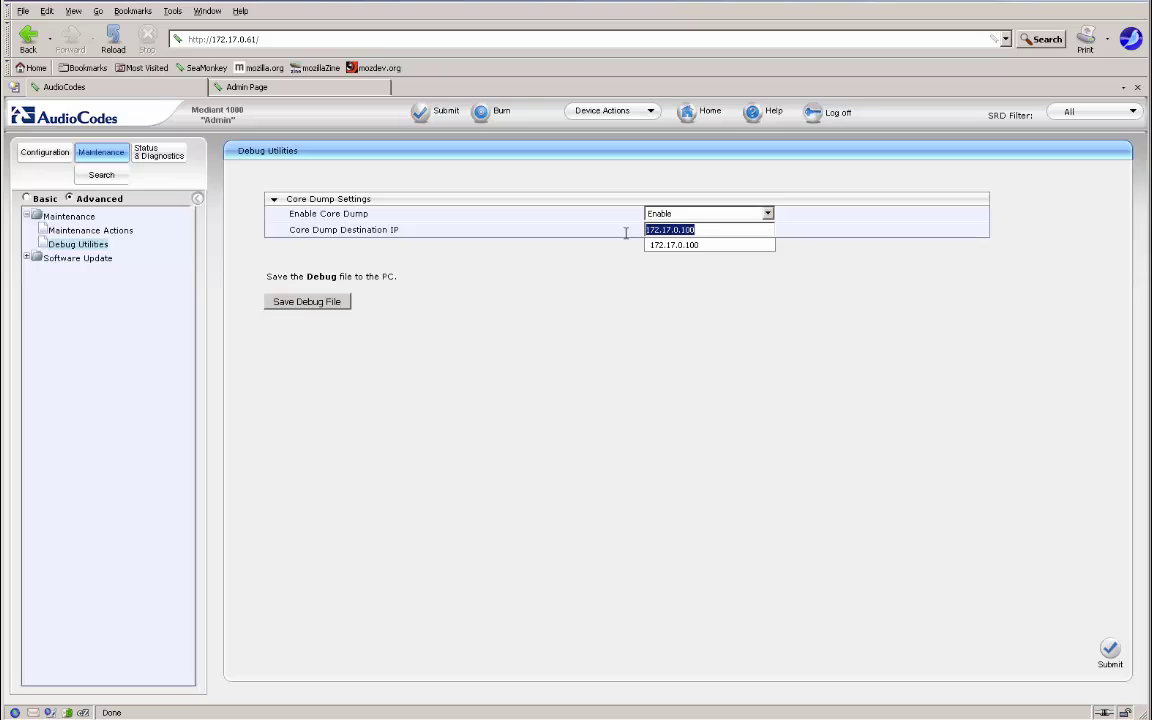
{"action": "left_click", "coordinate": [626, 293]}
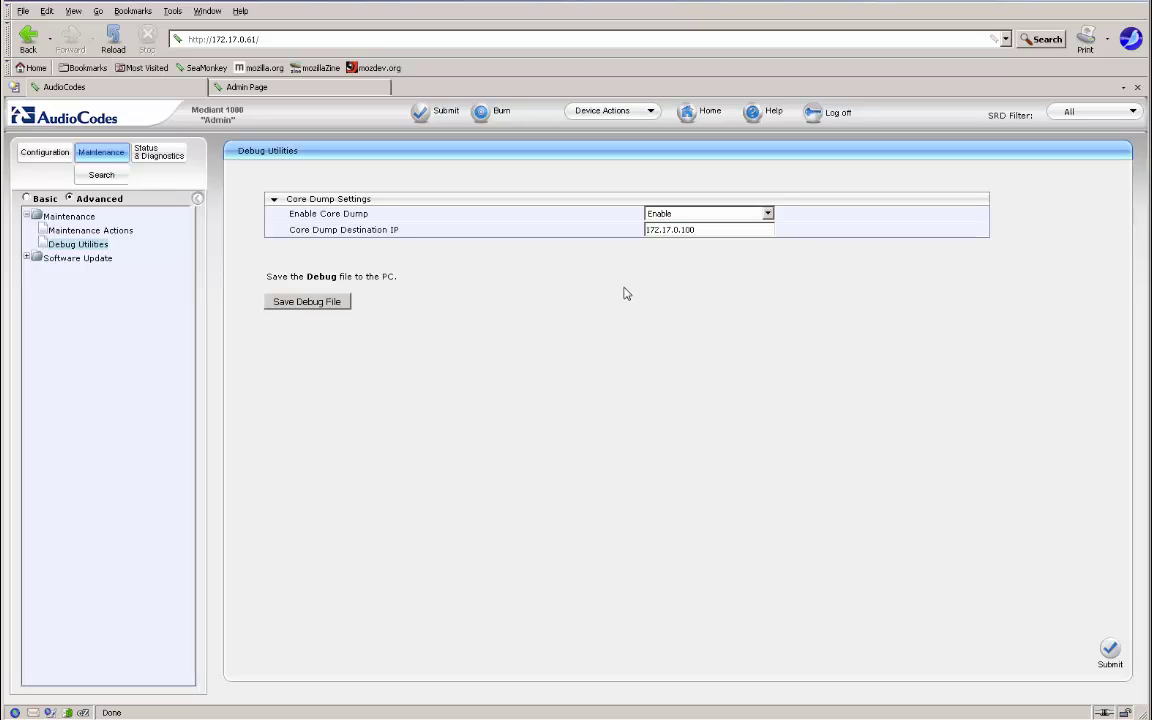
{"action": "left_click", "coordinate": [1110, 650]}
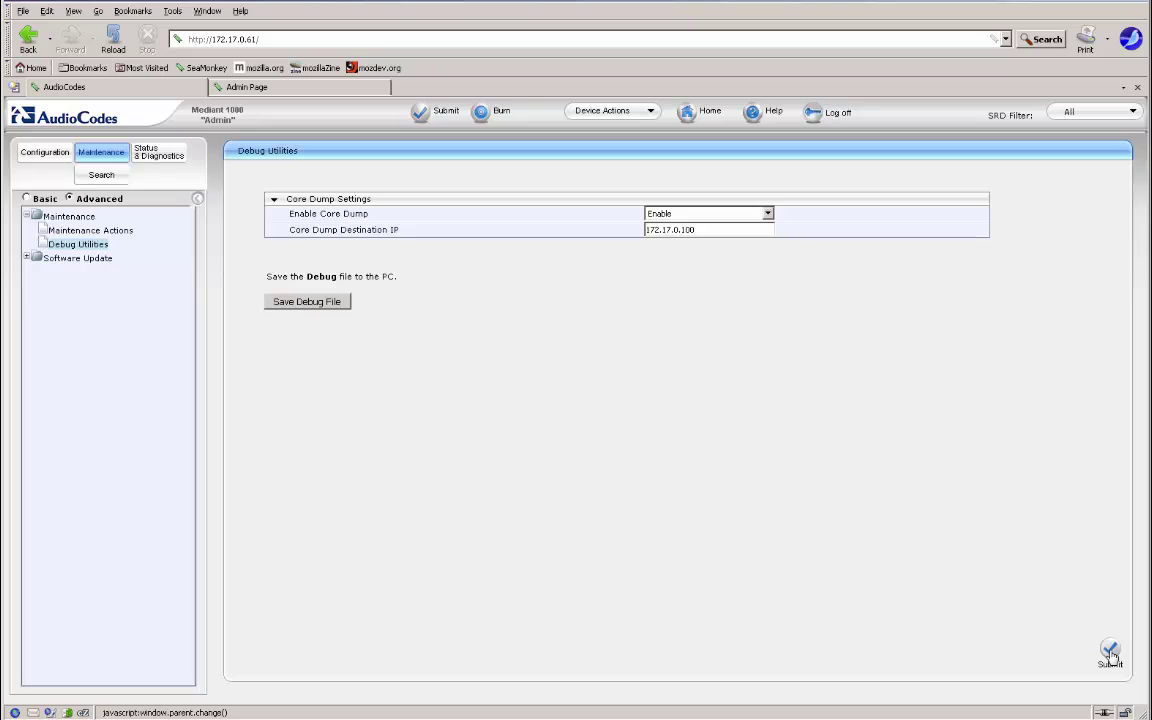
Save the device's debug file from Debug Utilities to the Desktop as a tar file
{"action": "left_click", "coordinate": [304, 303]}
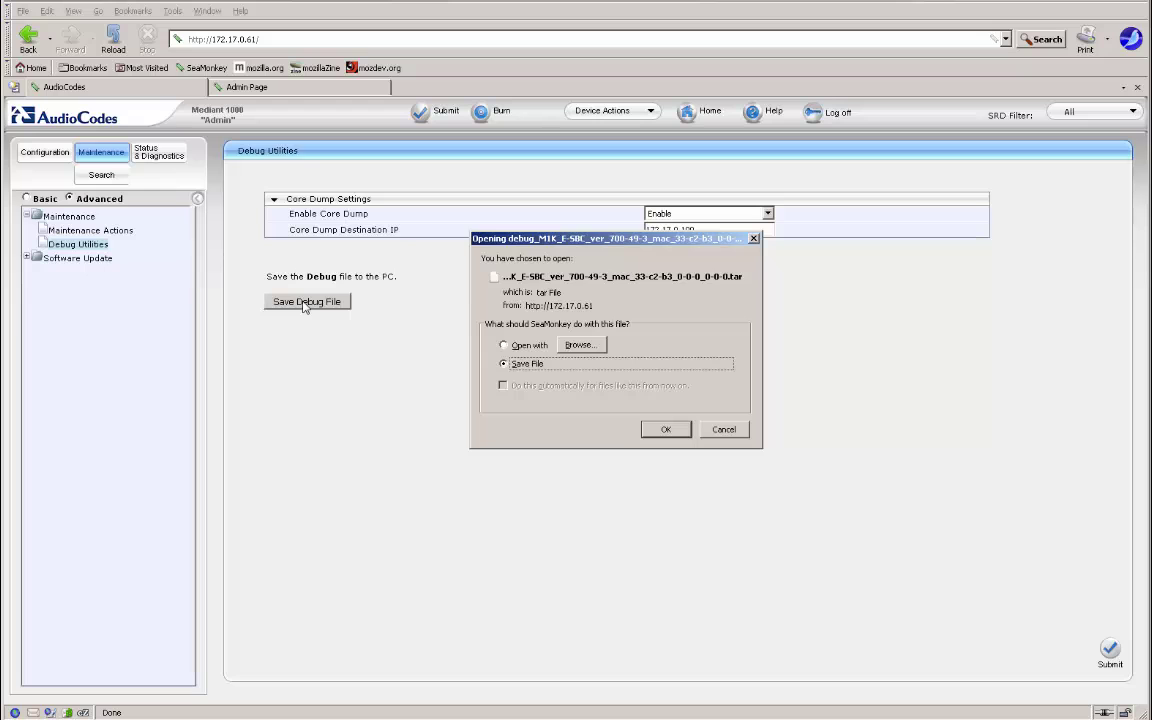
{"action": "left_click", "coordinate": [665, 430]}
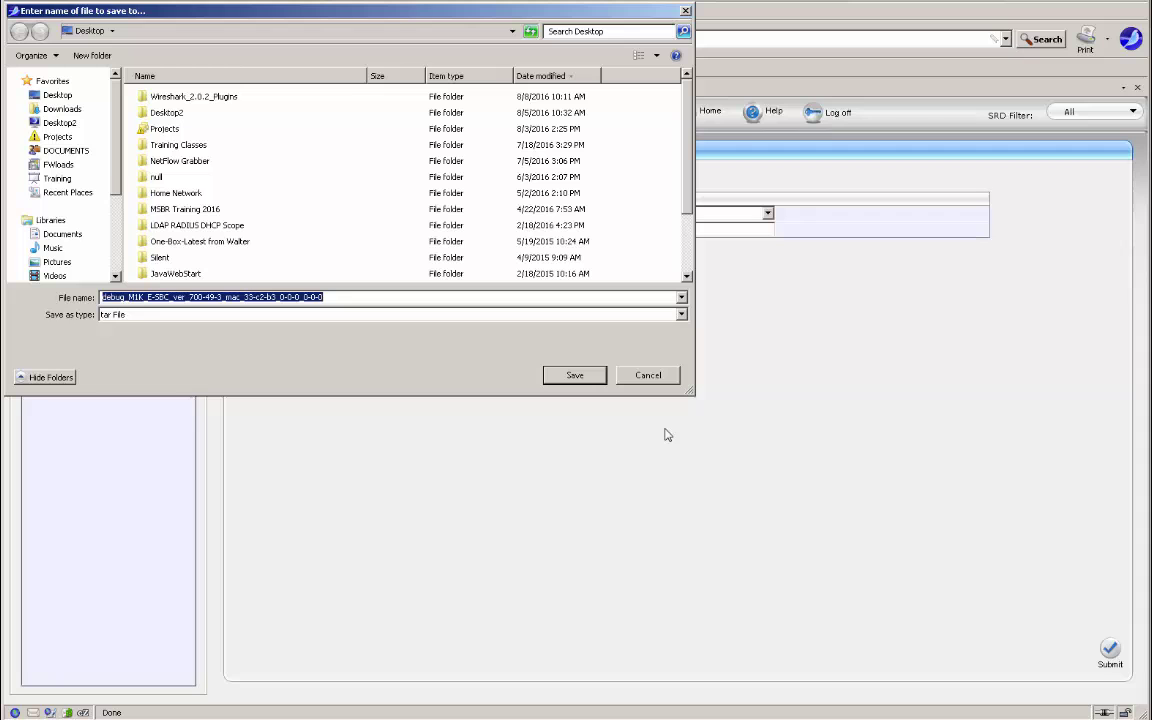
{"action": "left_click", "coordinate": [588, 375]}
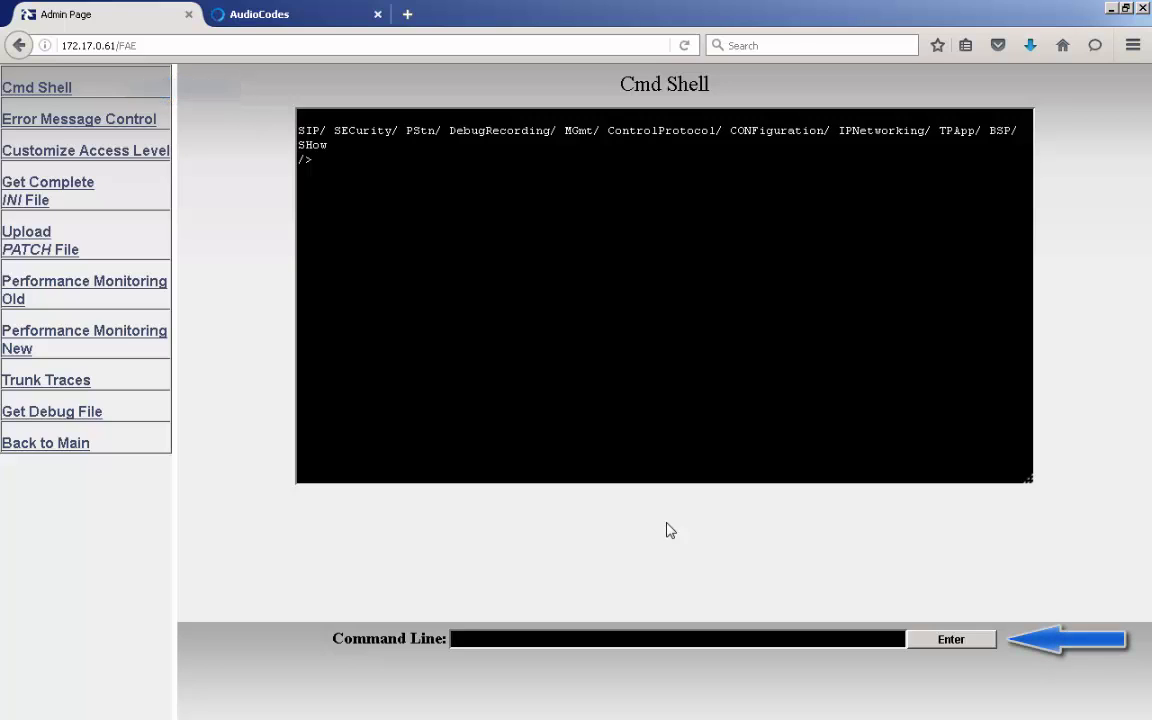
In the Cmd Shell of the Mediant 1000's FAE page in Firefox, enter the BSP/EXCeption directory with bsp and exc
{"action": "type", "text": "bsp"}
{"action": "key", "text": "Return"}
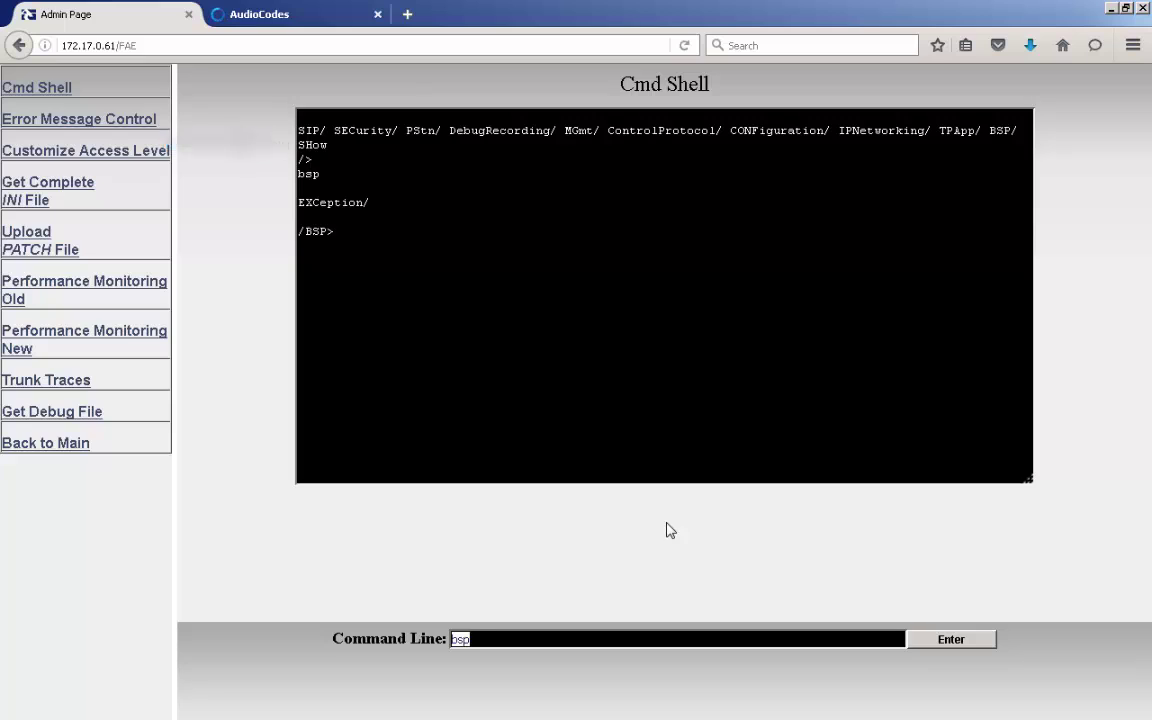
{"action": "type", "text": "exc"}
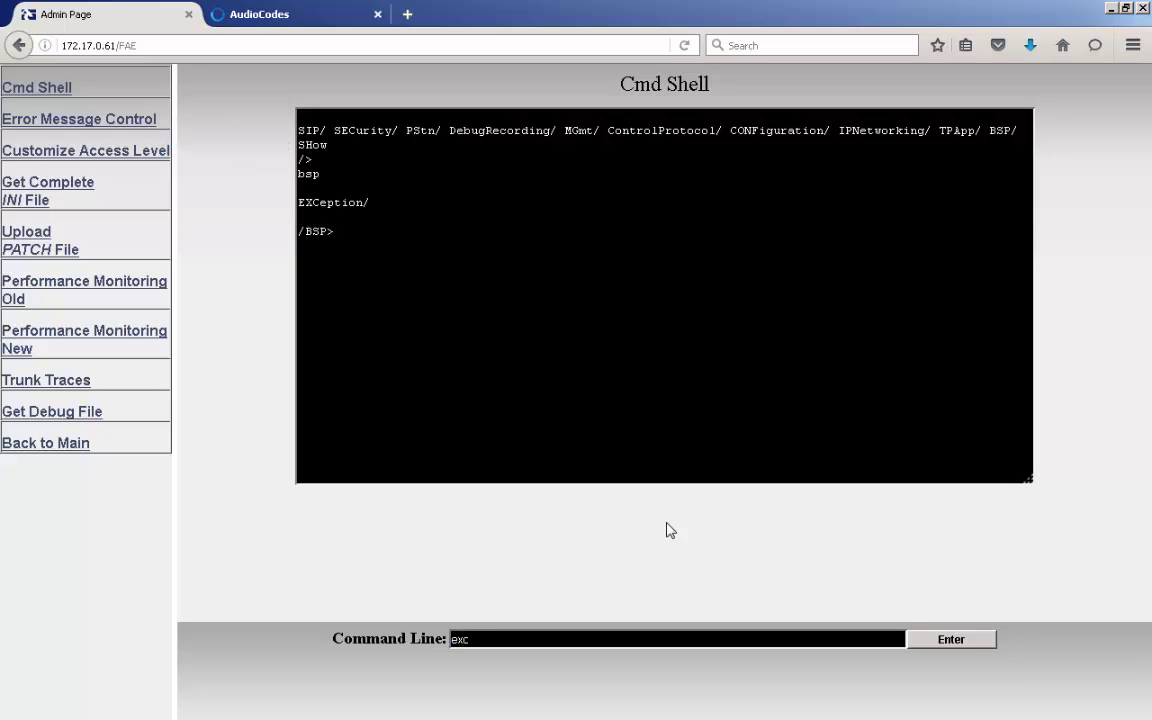
{"action": "key", "text": "Return"}
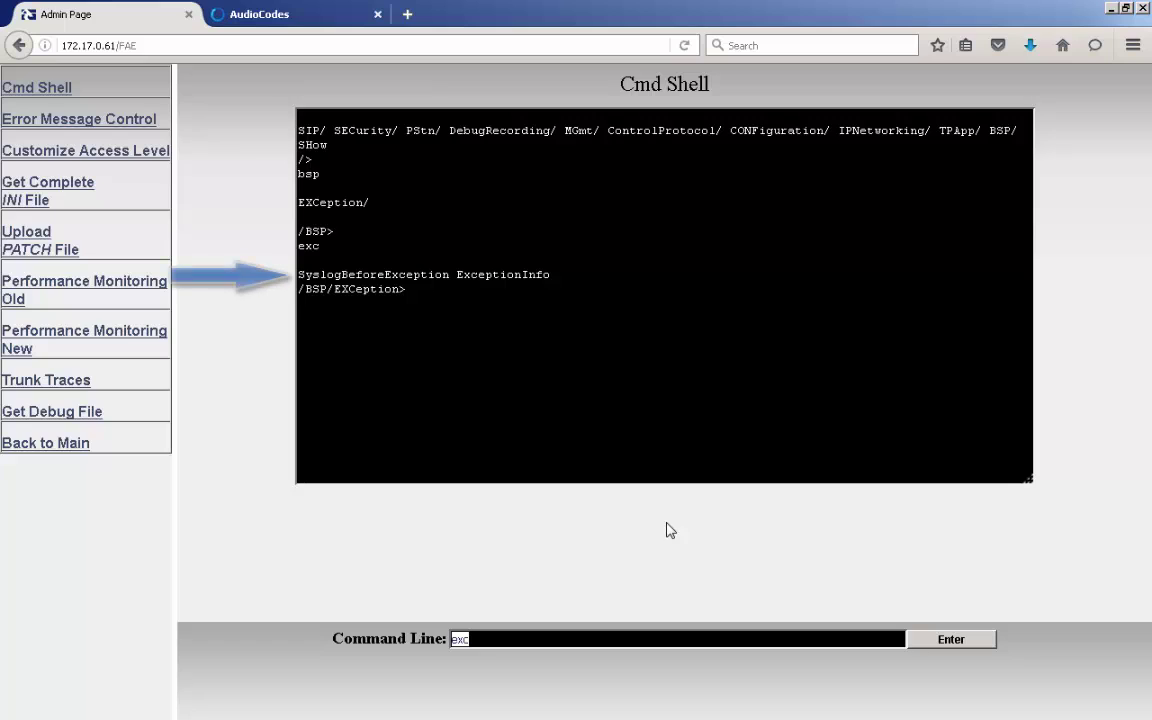
Run sbe to display the syslog before exception and page through the remaining output
{"action": "type", "text": "s"}
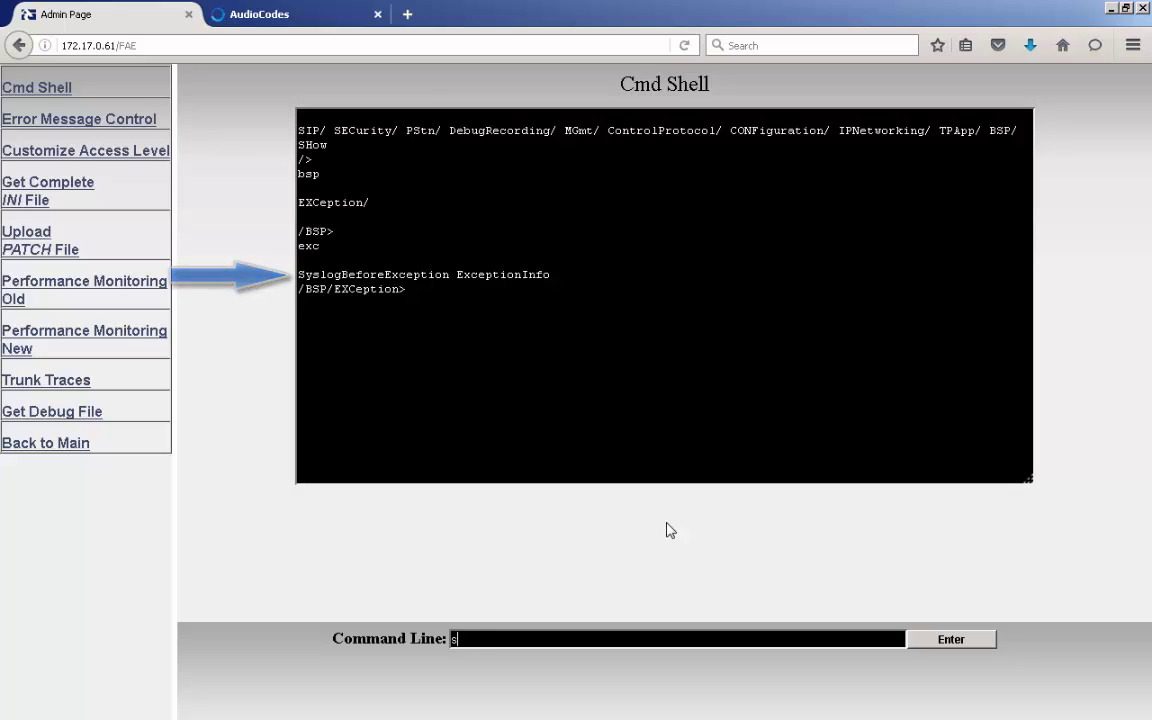
{"action": "type", "text": "be"}
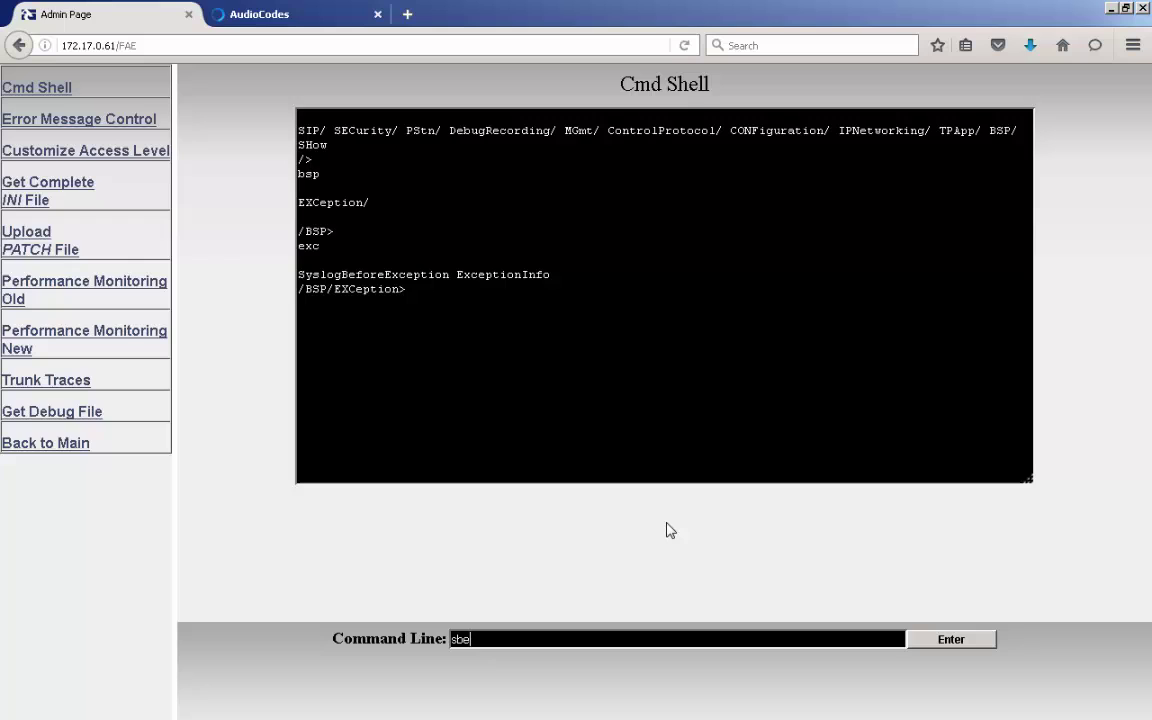
{"action": "key", "text": "Return"}
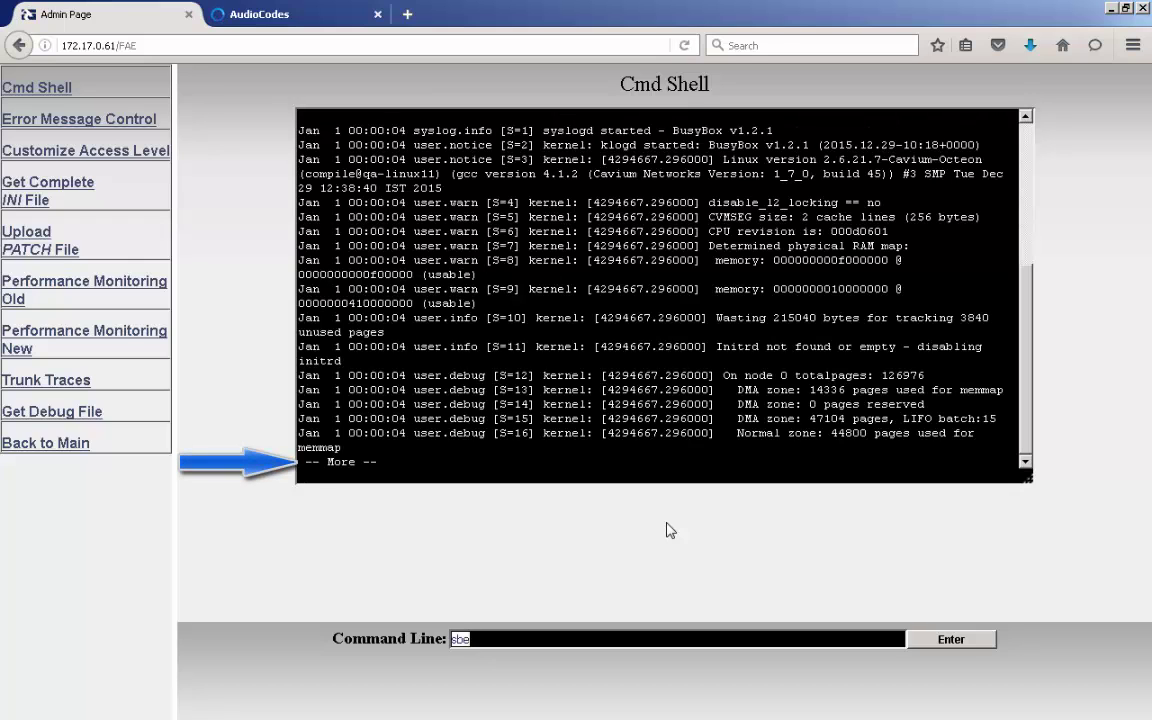
{"action": "key", "text": "Return"}
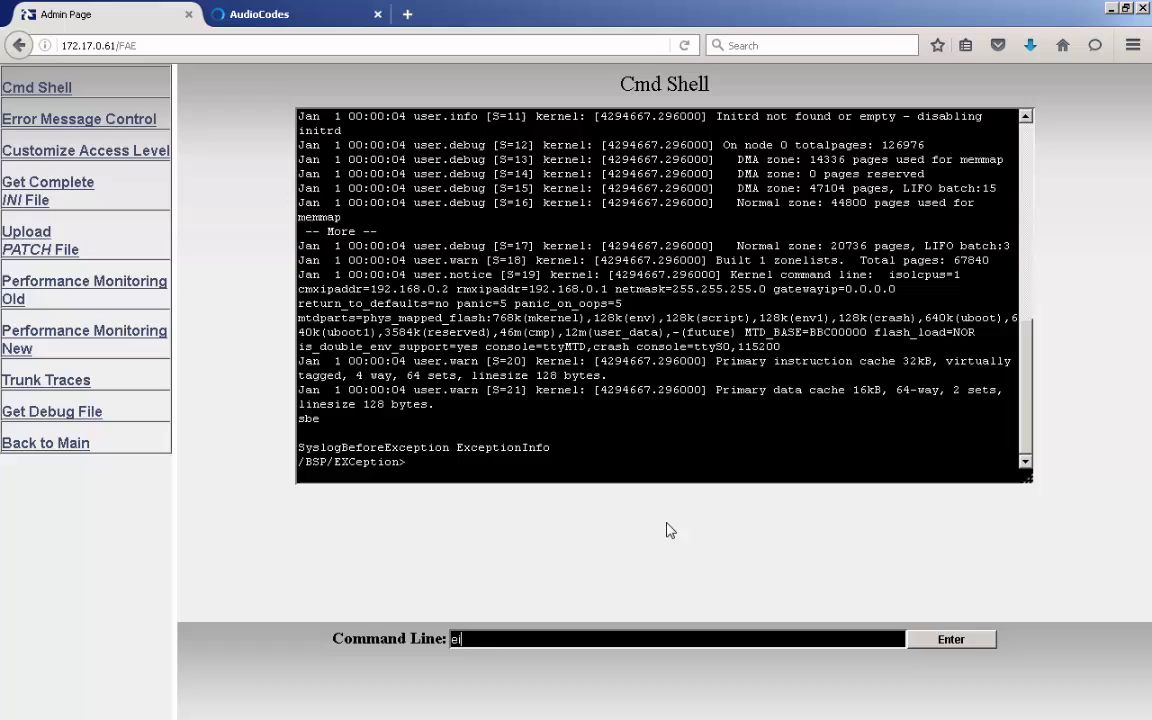
Run ei to display the exception information, and clear the command line
{"action": "type", "text": "ei"}
{"action": "key", "text": "Return"}
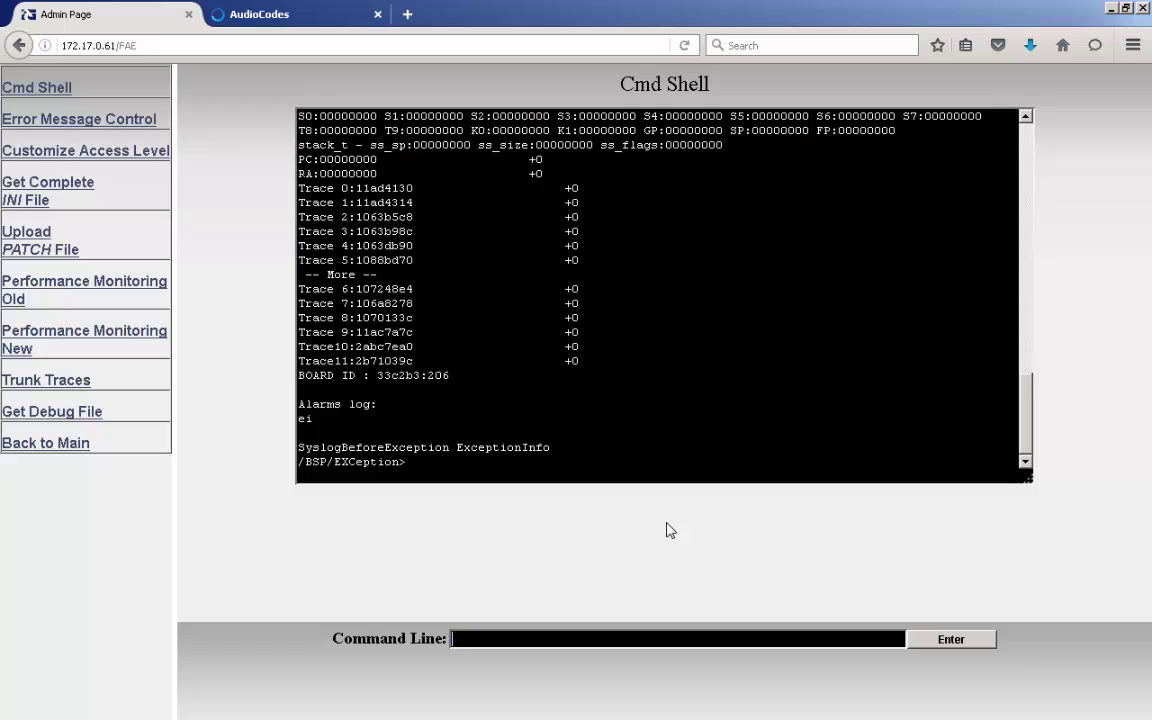
{"action": "key", "text": "BackSpace"}
Open the FAE page of the MP-114 device at 172.17.0.99 and get its debug file
{"action": "key", "text": "ctrl+Tab"}
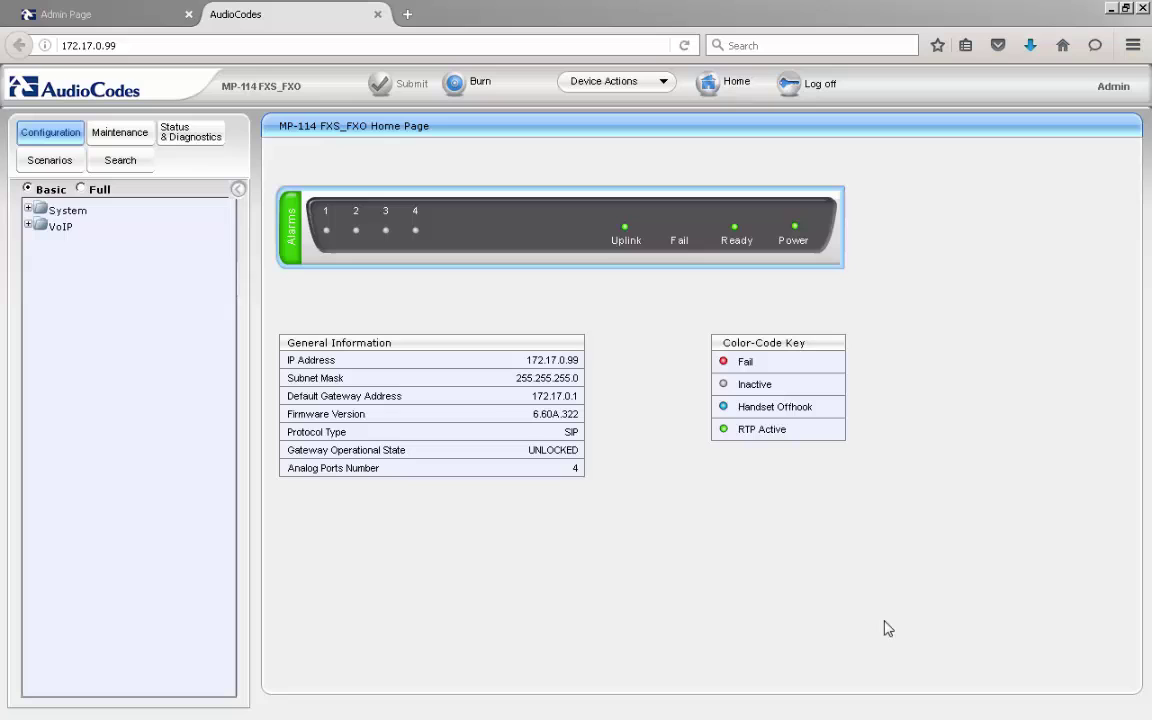
{"action": "left_click", "coordinate": [257, 45]}
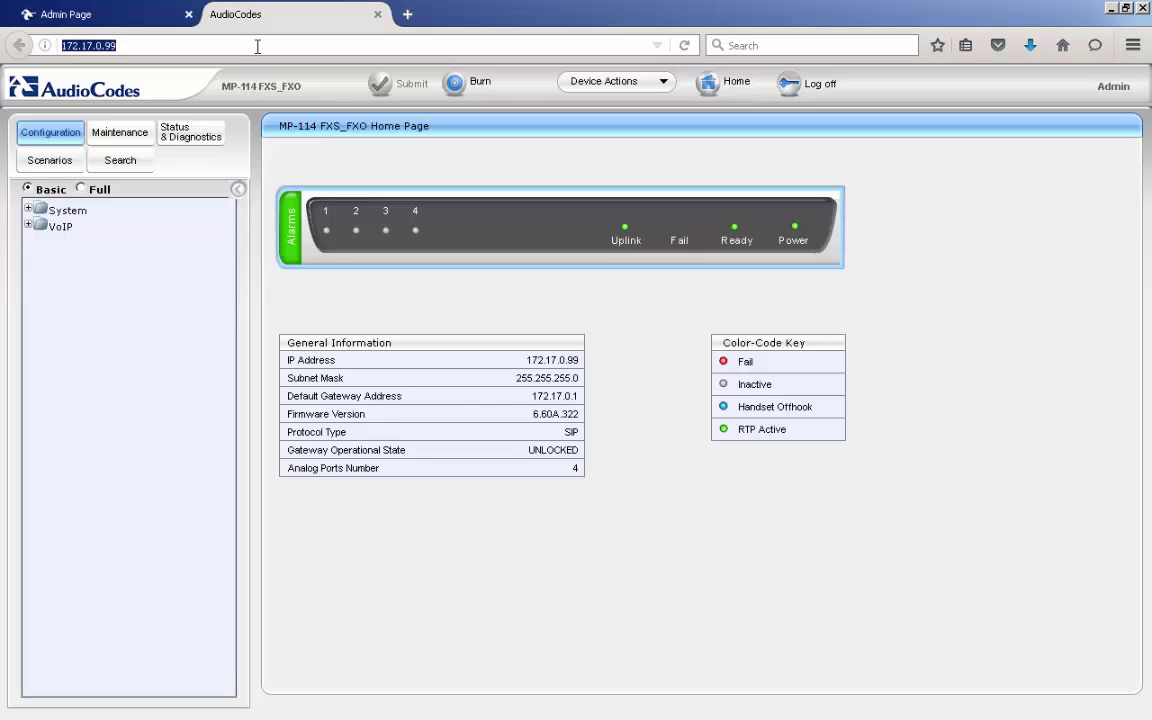
{"action": "left_click", "coordinate": [257, 45]}
{"action": "type", "text": "/FAE"}
{"action": "key", "text": "Return"}
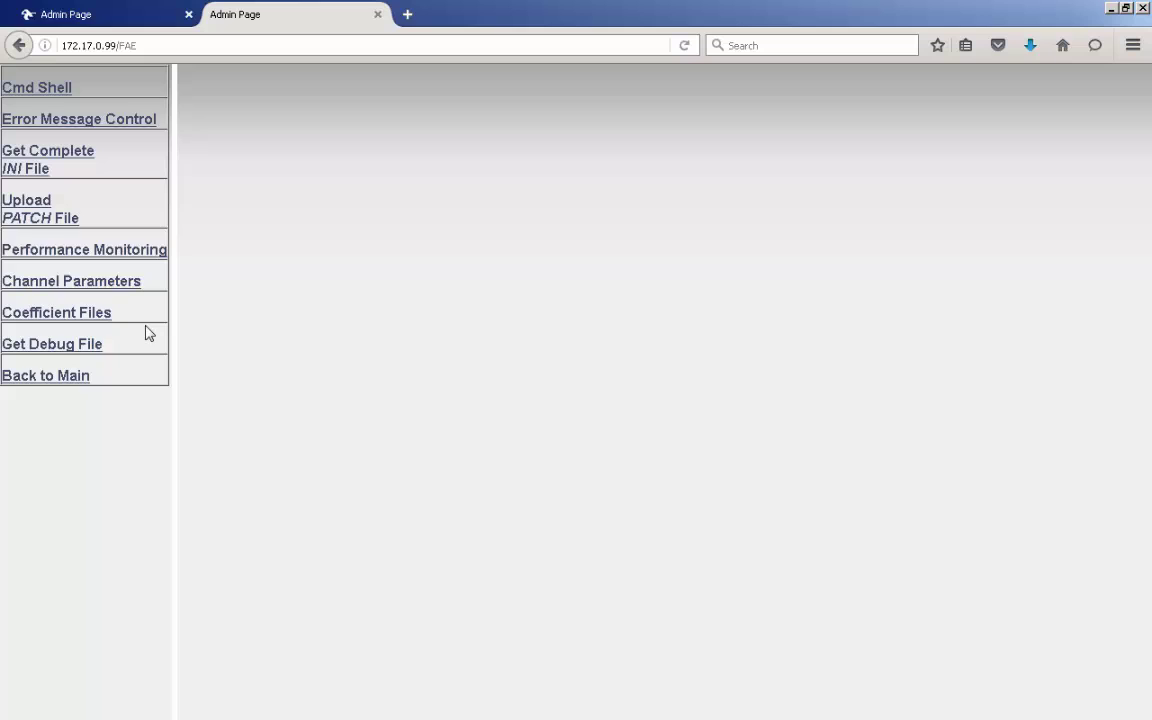
{"action": "left_click", "coordinate": [80, 346]}
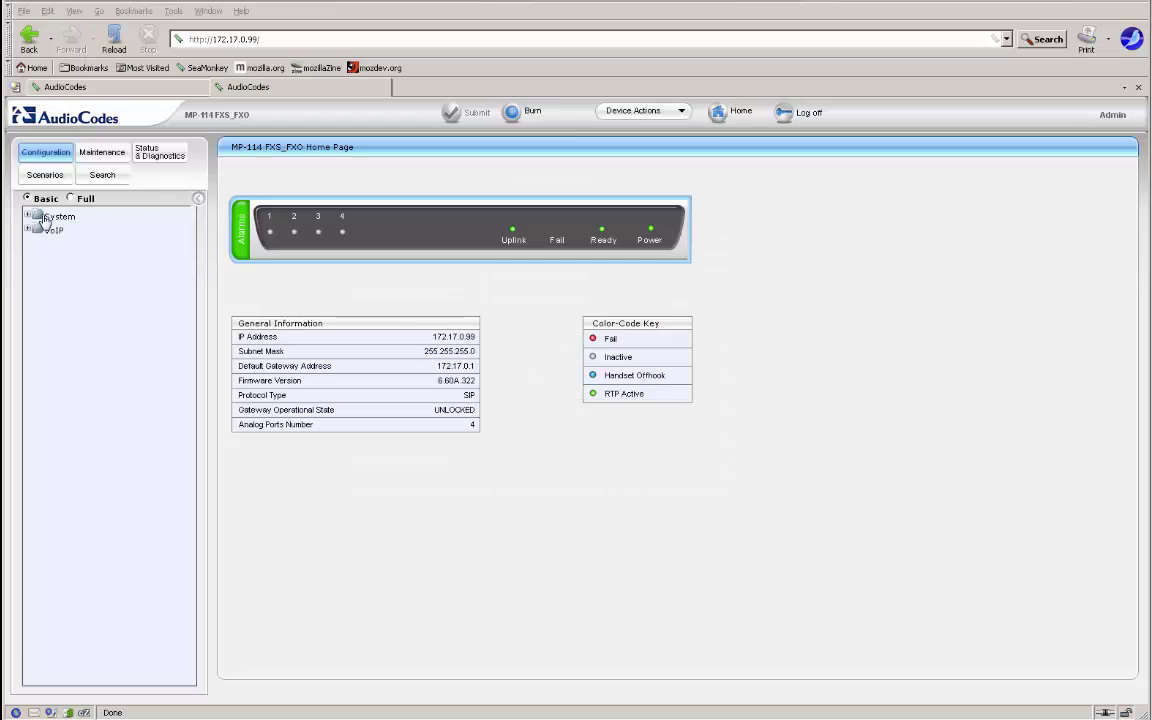
In SeaMonkey, show the MP-114's Full menu tree and examine the contents of its Maintenance folder
{"action": "left_click", "coordinate": [70, 198]}
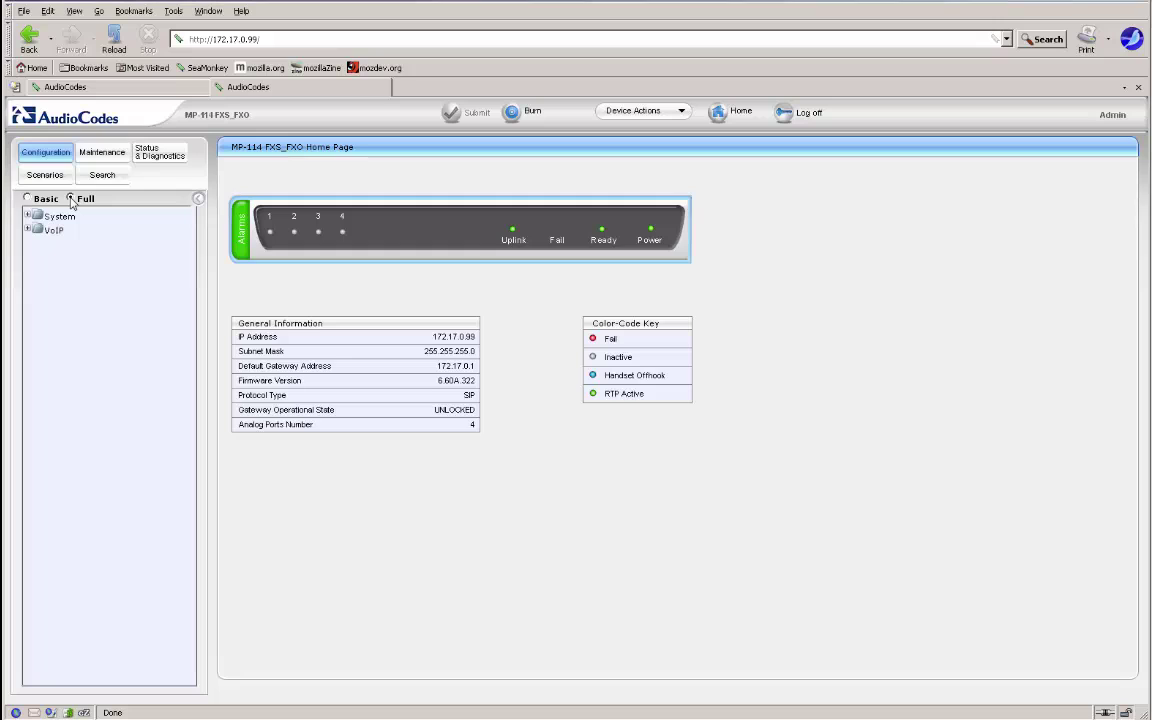
{"action": "left_click", "coordinate": [108, 155]}
{"action": "left_click", "coordinate": [72, 216]}
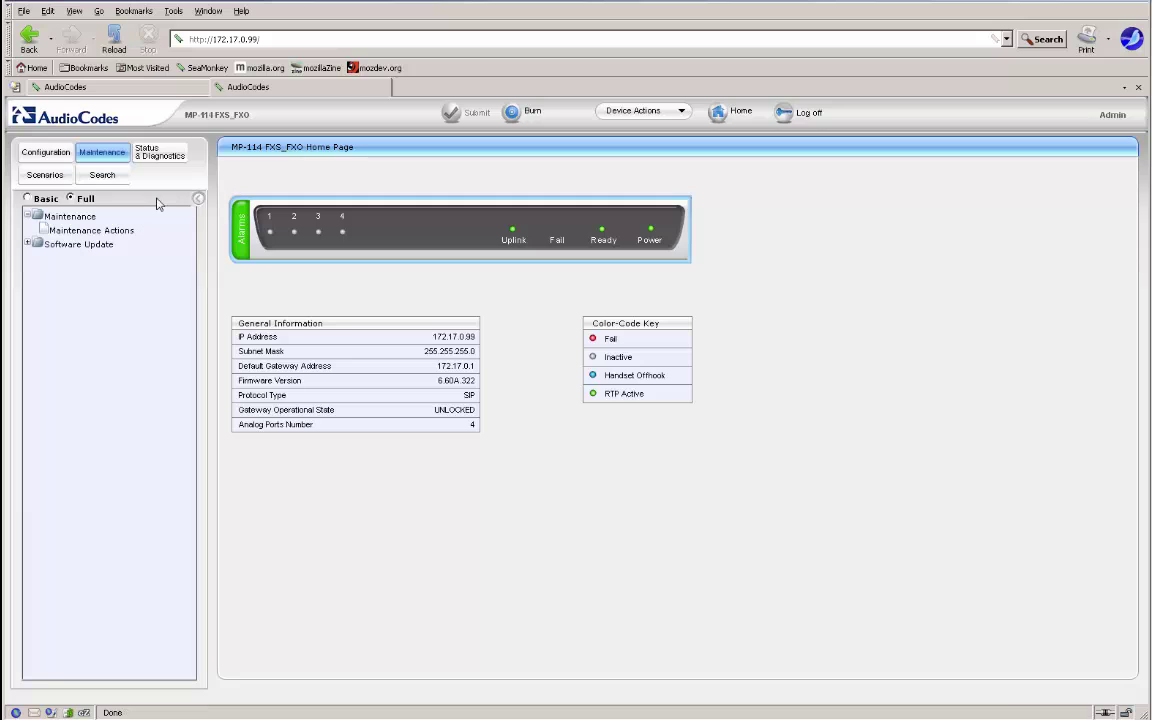
Open the AdminPage of the device at 172.17.0.99
{"action": "left_click", "coordinate": [247, 39]}
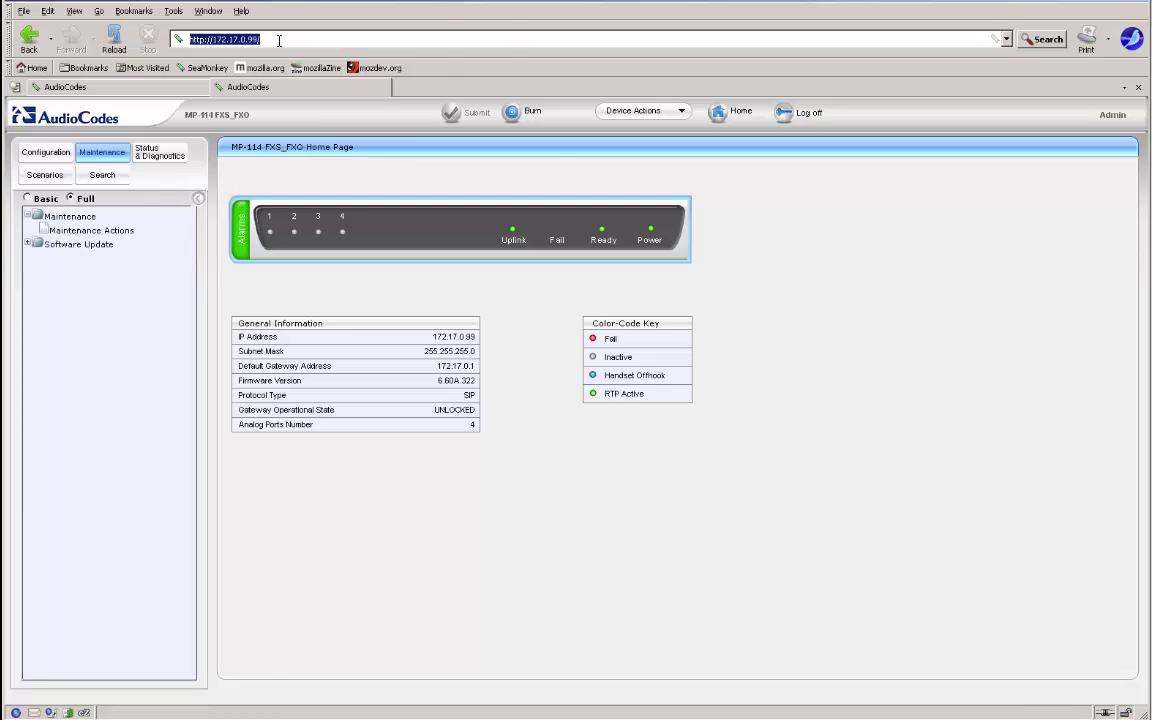
{"action": "left_click", "coordinate": [279, 40]}
{"action": "type", "text": "Ad"}
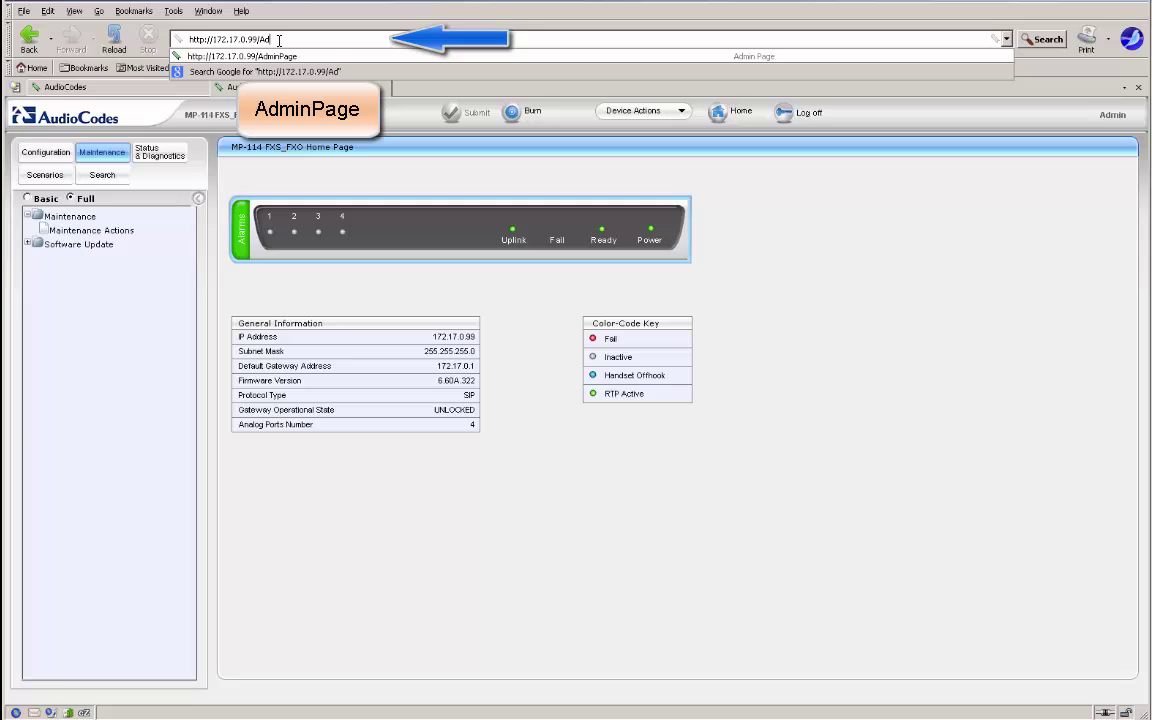
{"action": "type", "text": "minPage"}
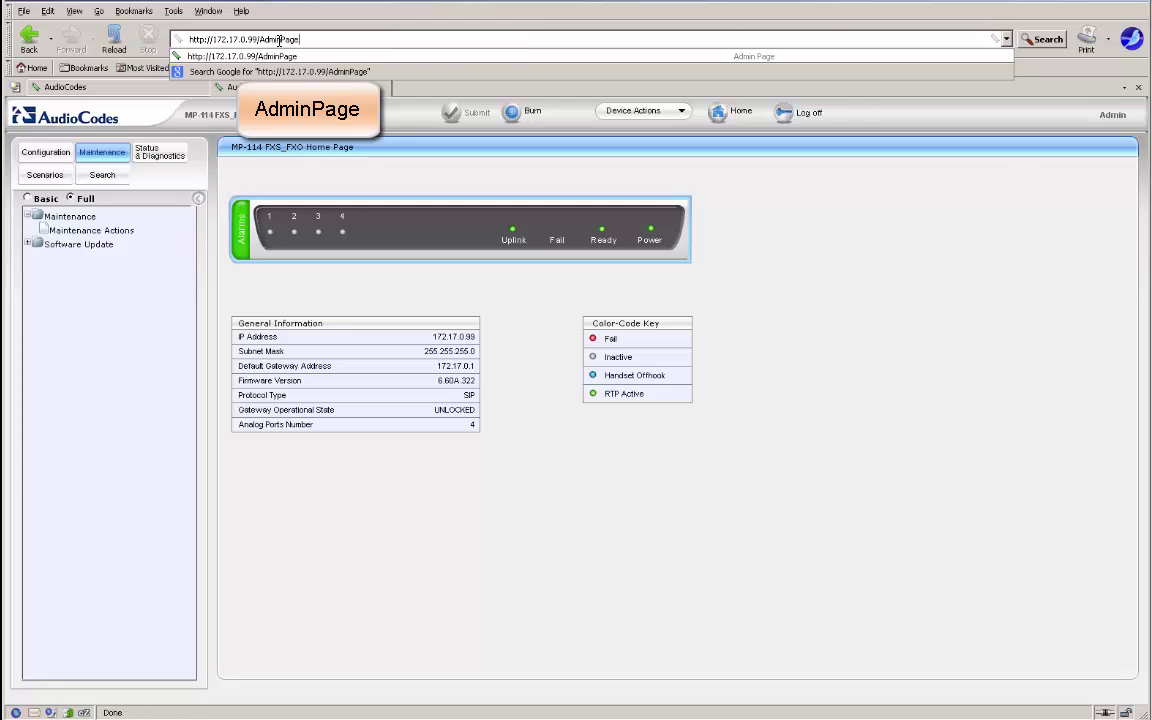
{"action": "key", "text": "Return"}
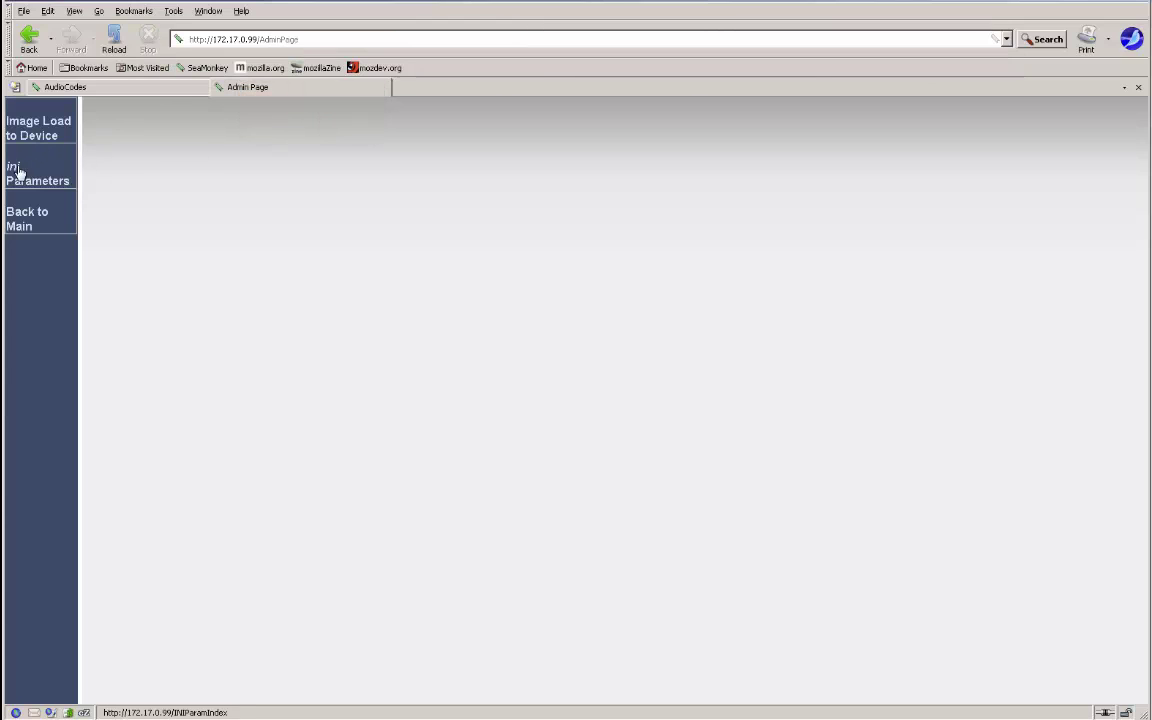
On the AdminPage, open the ini parameters page and query the parameter enablecoredump without entering a value
{"action": "left_click", "coordinate": [17, 173]}
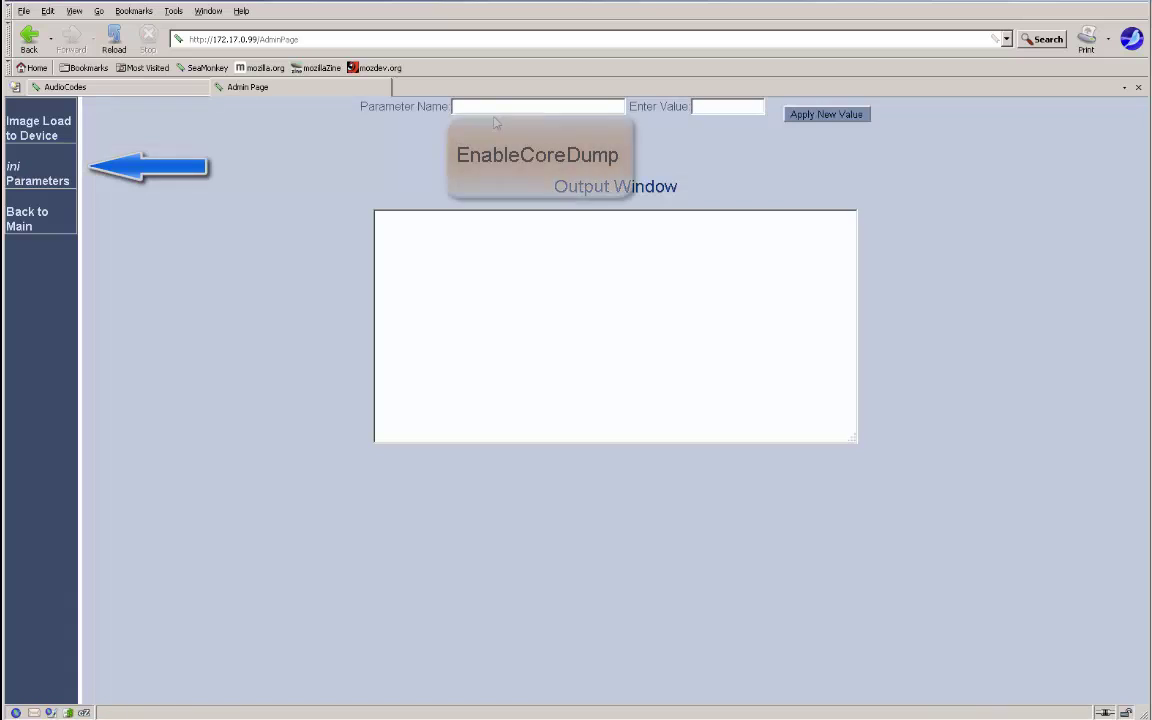
{"action": "type", "text": "ena"}
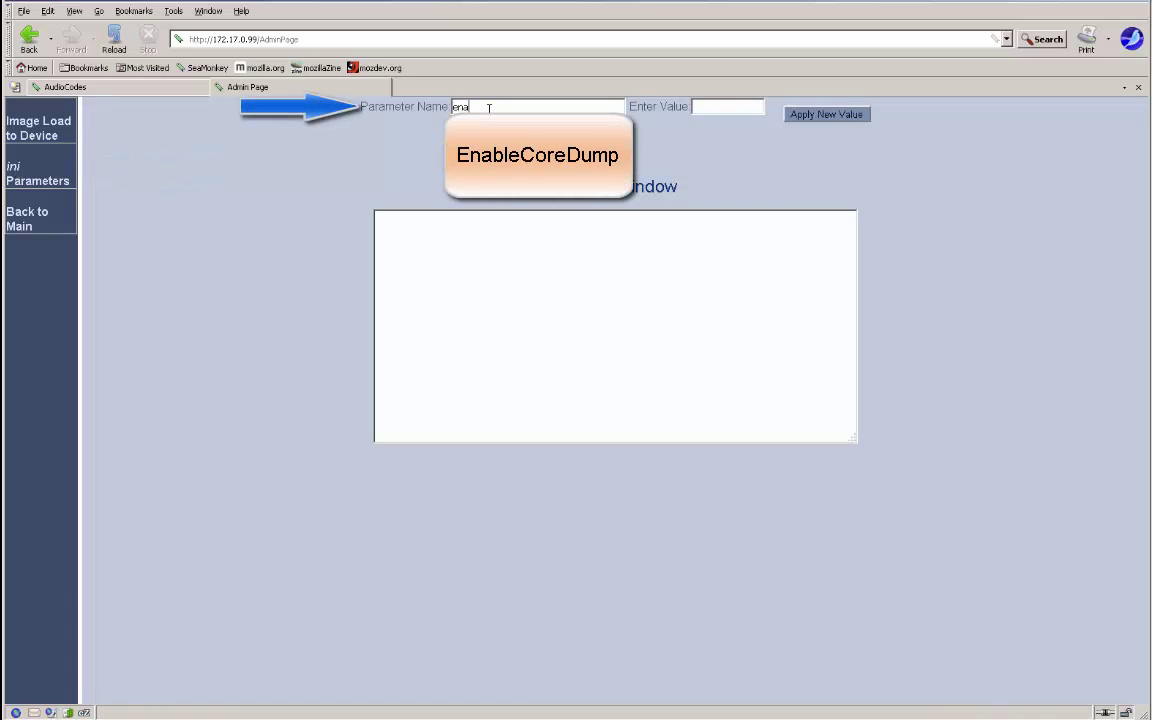
{"action": "type", "text": "blec"}
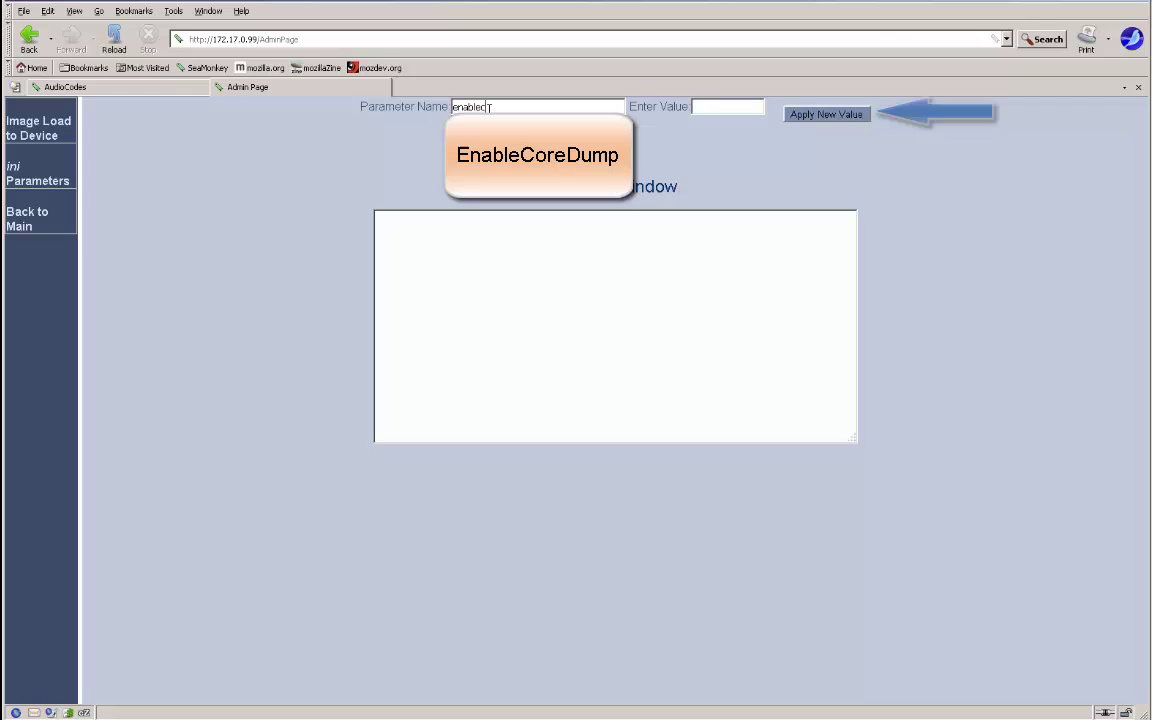
{"action": "type", "text": "oredump"}
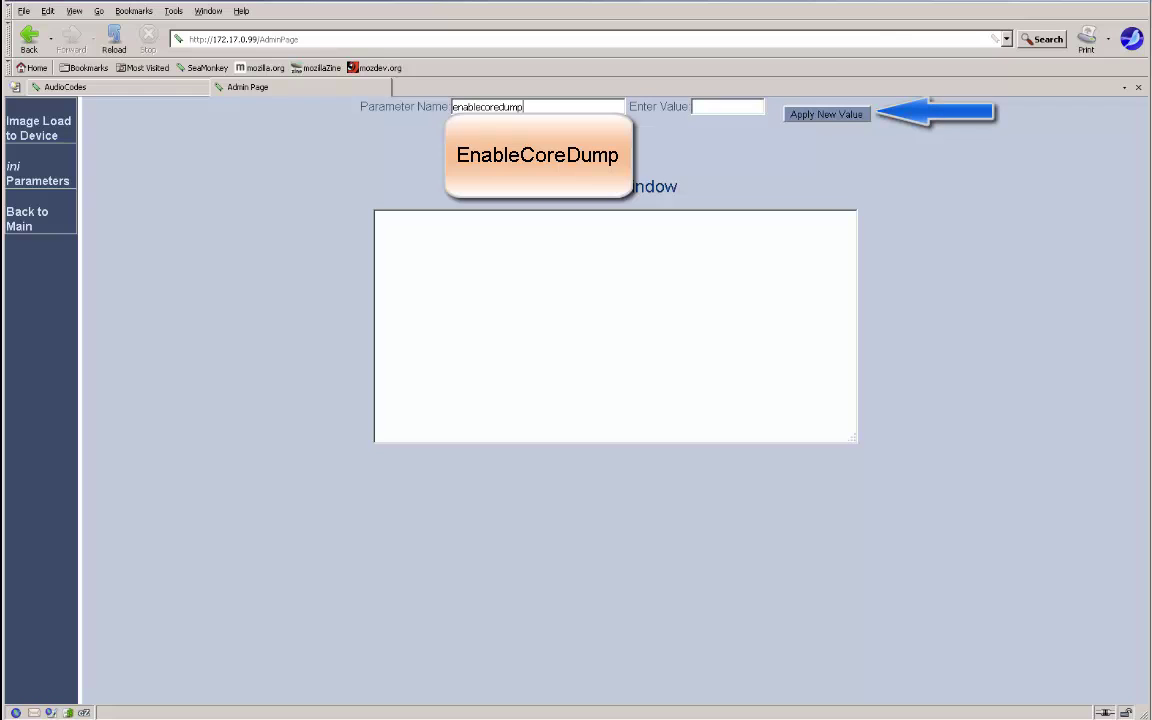
{"action": "left_click", "coordinate": [812, 115]}
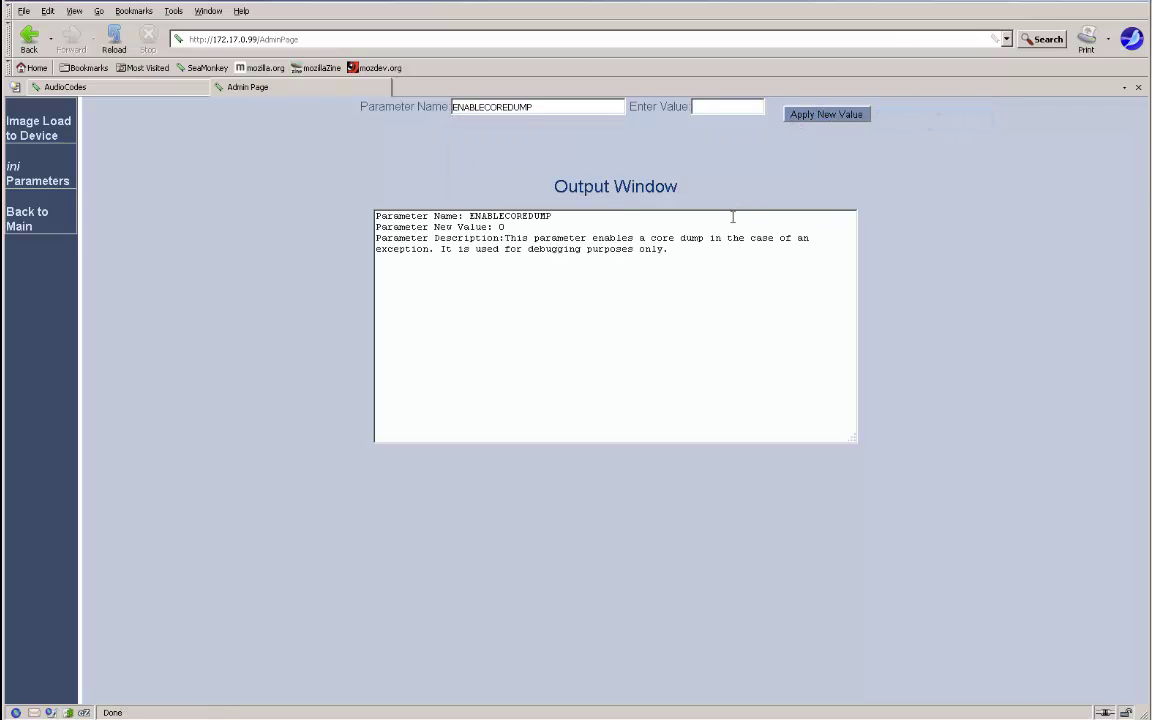
Set the ENABLECOREDUMP parameter to 1 and apply the new value
{"action": "left_click", "coordinate": [730, 107]}
{"action": "type", "text": "1"}
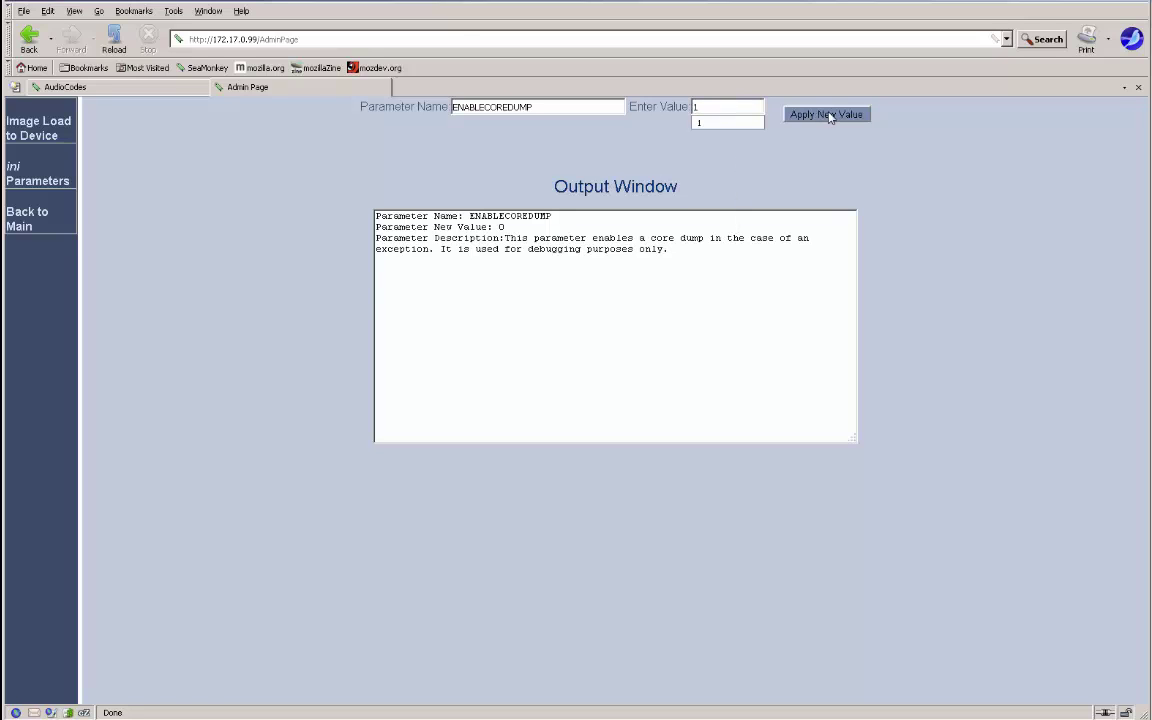
{"action": "left_click", "coordinate": [827, 115]}
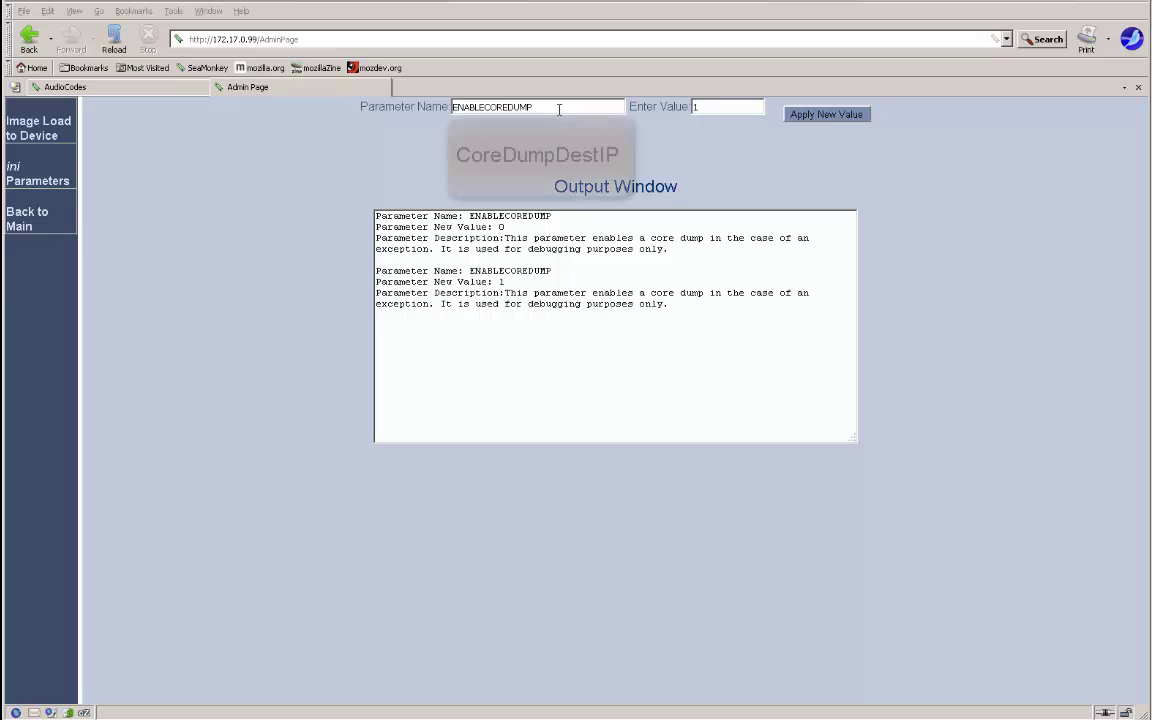
Replace the parameter name with CoreDumpDestIP, clear the value and query the parameter
{"action": "left_click_drag", "start_coordinate": [556, 107], "coordinate": [430, 108]}
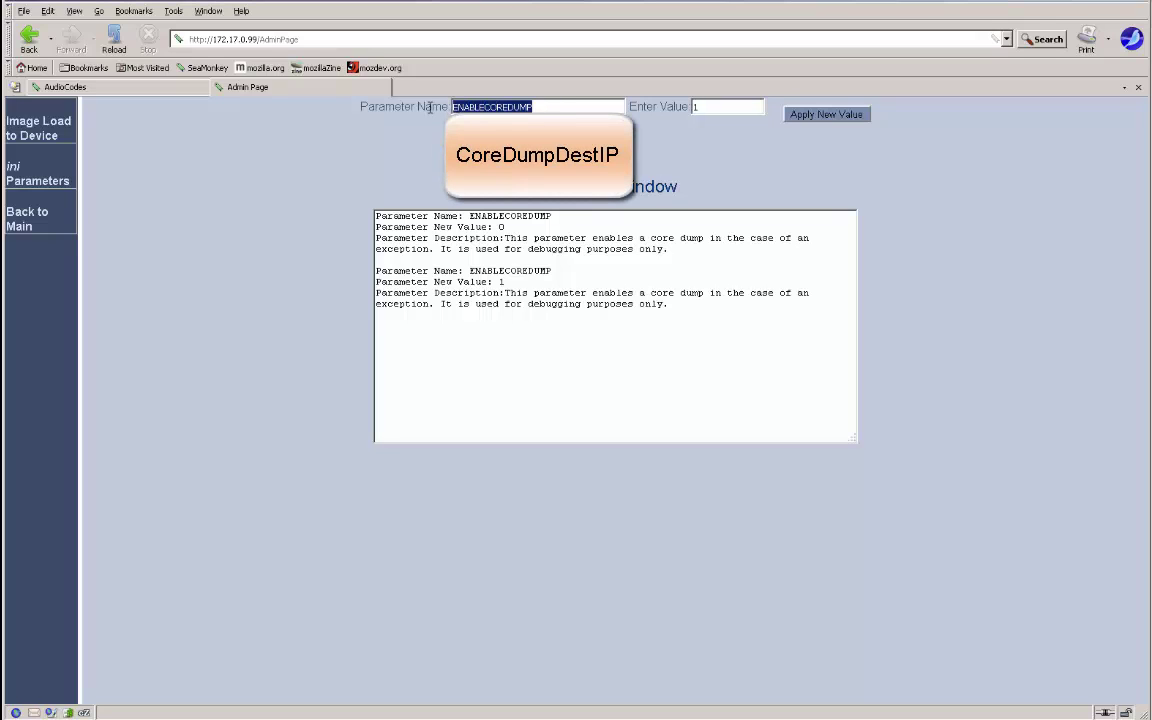
{"action": "type", "text": "core"}
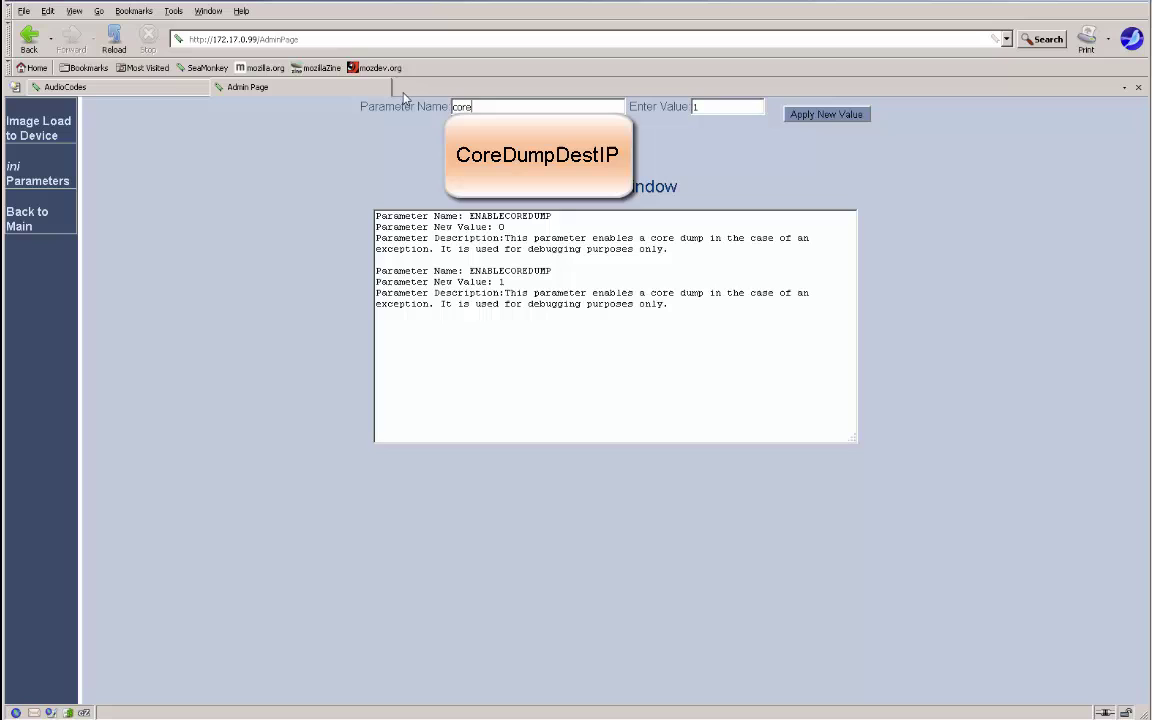
{"action": "type", "text": "DumpDestIP"}
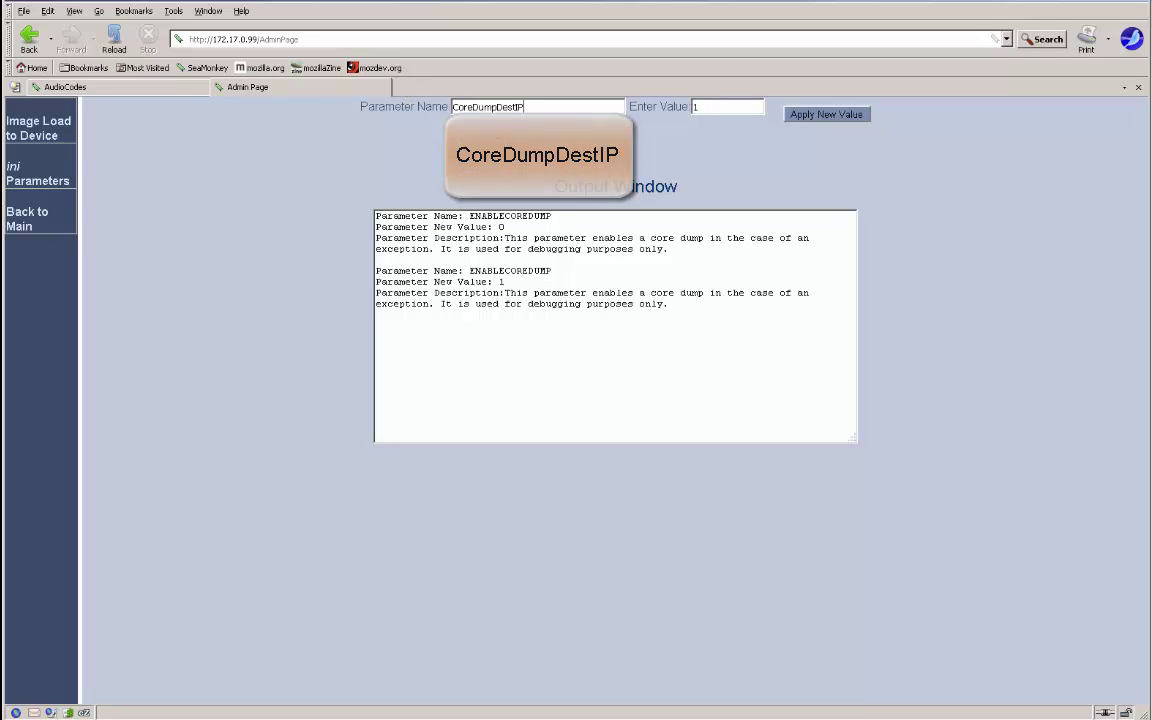
{"action": "key", "text": "Tab"}
{"action": "key", "text": "BackSpace"}
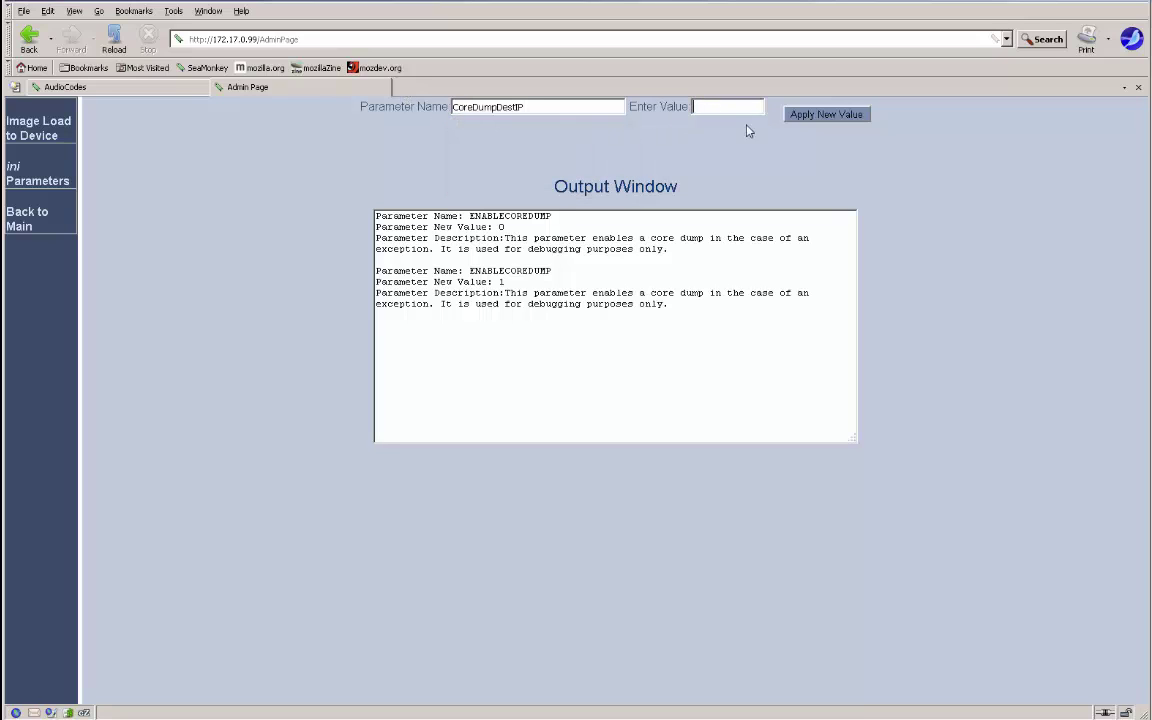
{"action": "left_click", "coordinate": [798, 117]}
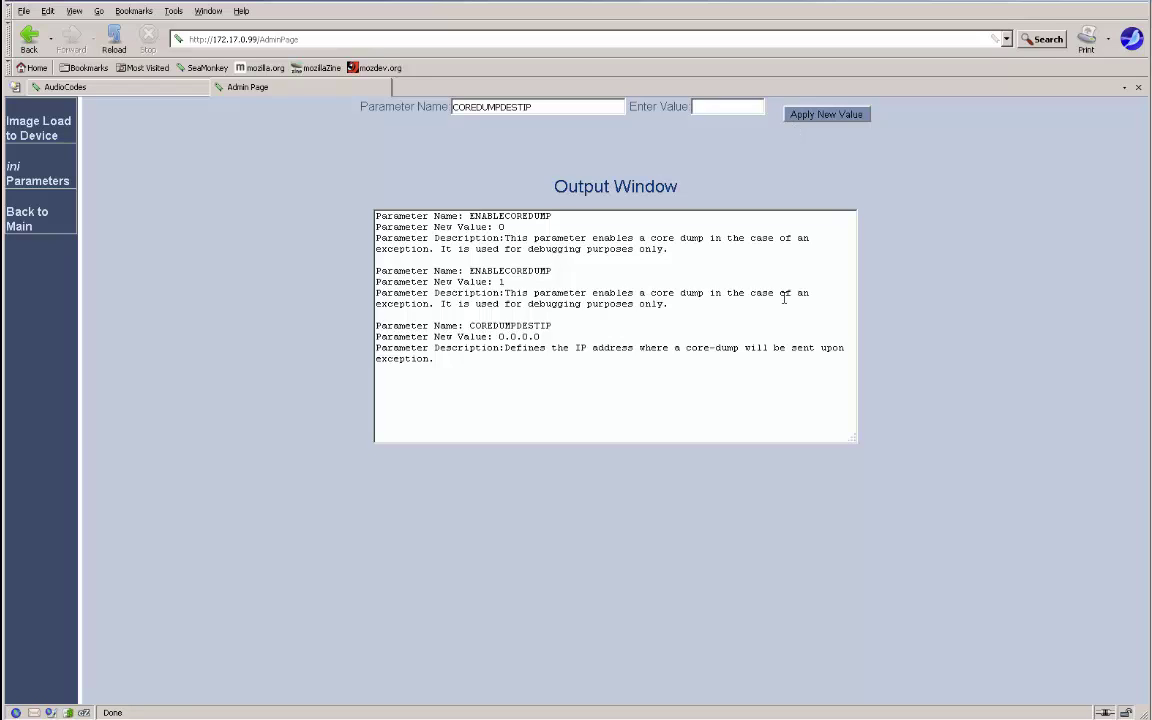
Set the COREDUMPDESTIP parameter to 172.17.0.100 and apply the new value
{"action": "left_click", "coordinate": [706, 108]}
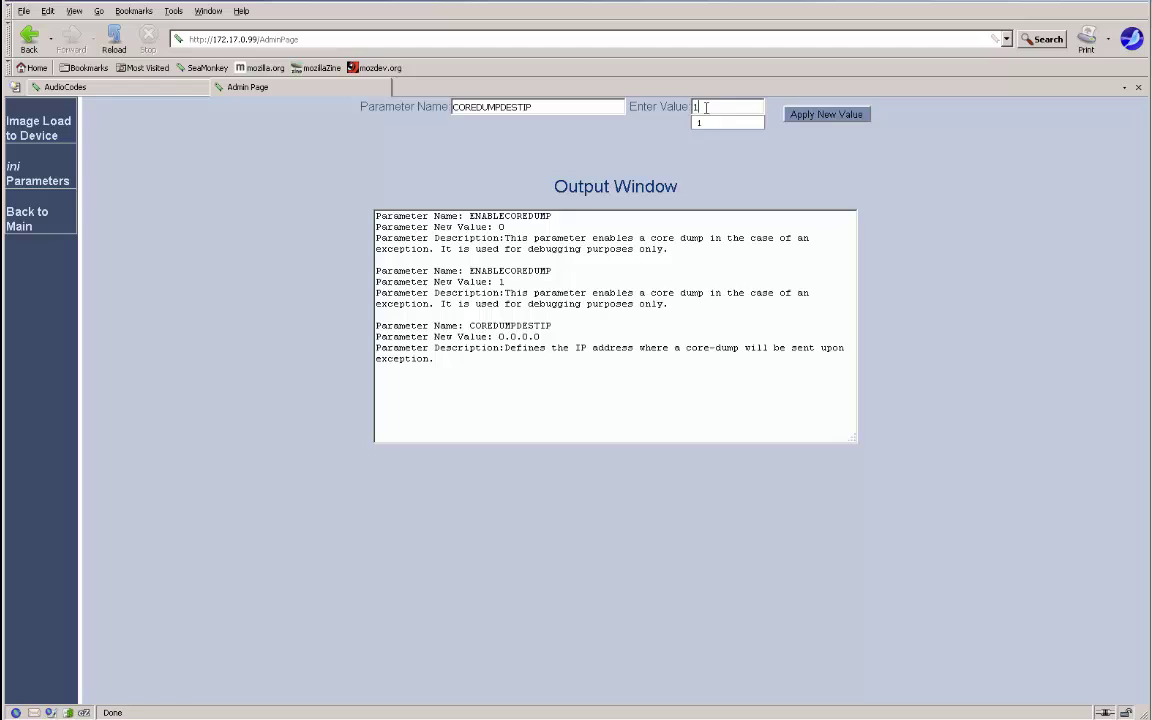
{"action": "type", "text": "172.17.0.100"}
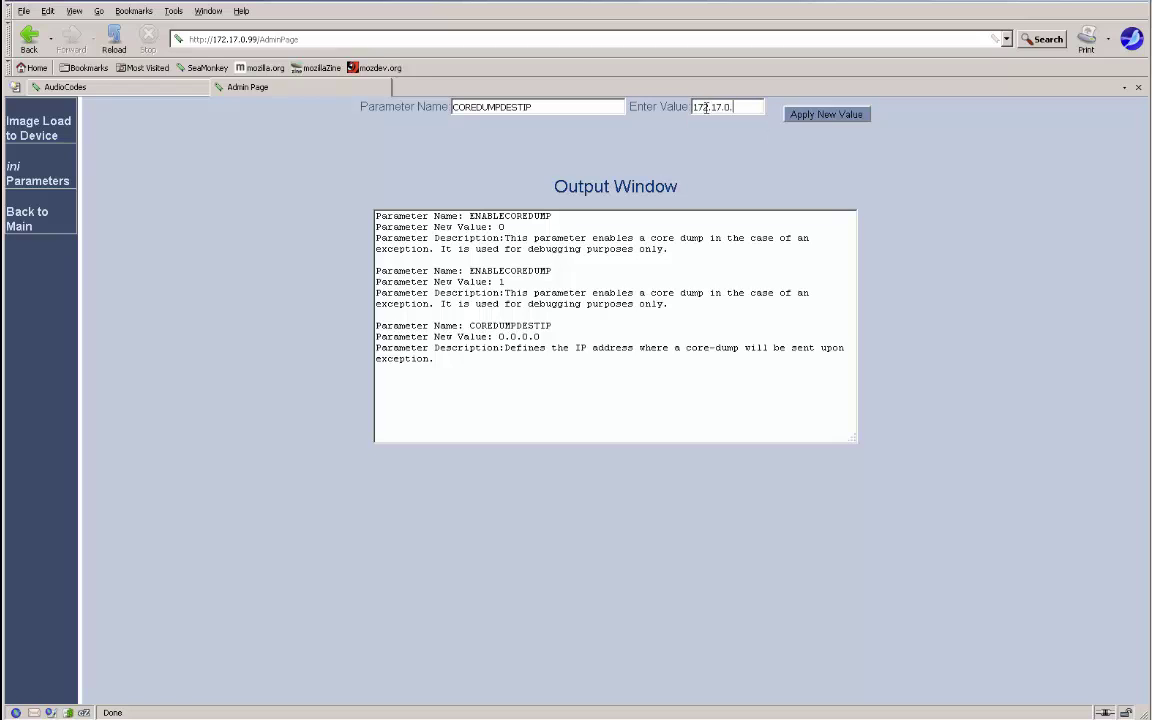
{"action": "left_click", "coordinate": [830, 118]}
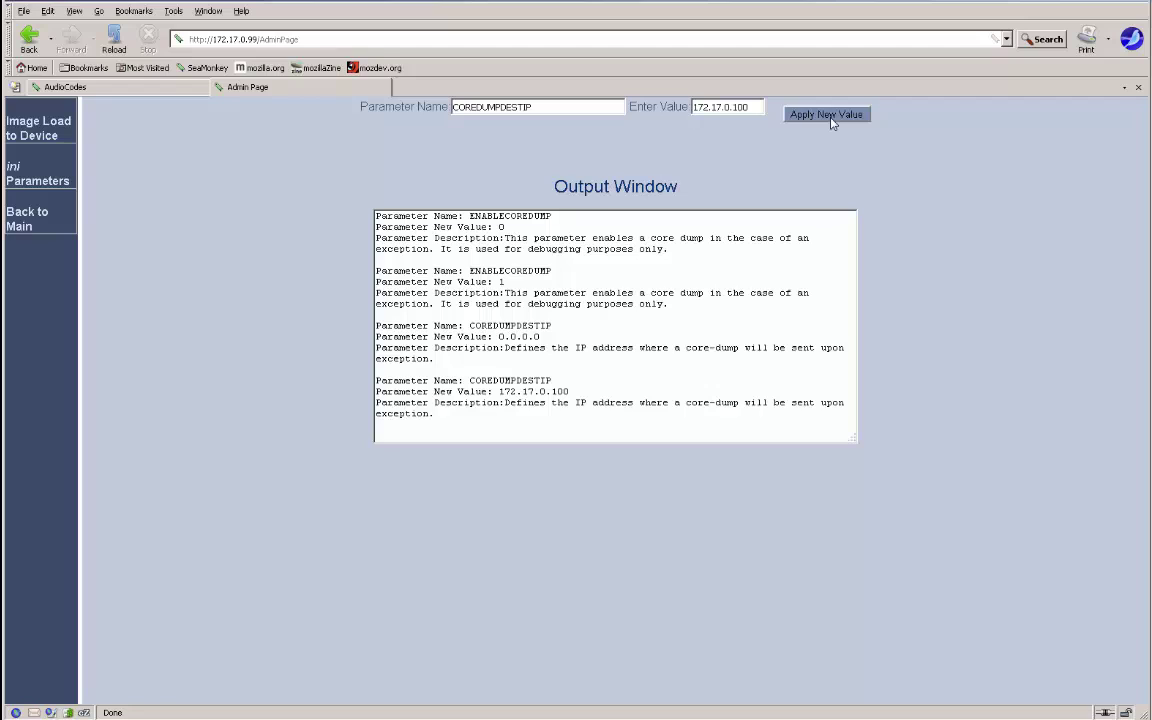
Return to the MP-114's main page and burn the configuration to flash memory
{"action": "left_click", "coordinate": [22, 228]}
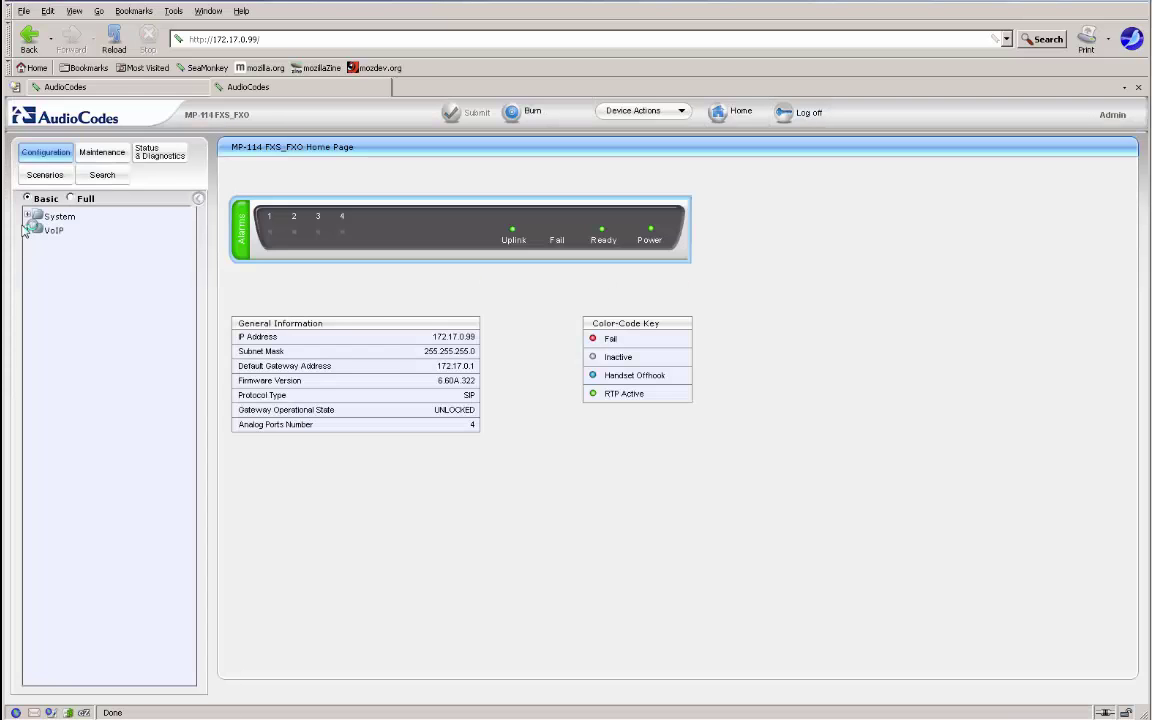
{"action": "left_click", "coordinate": [513, 114]}
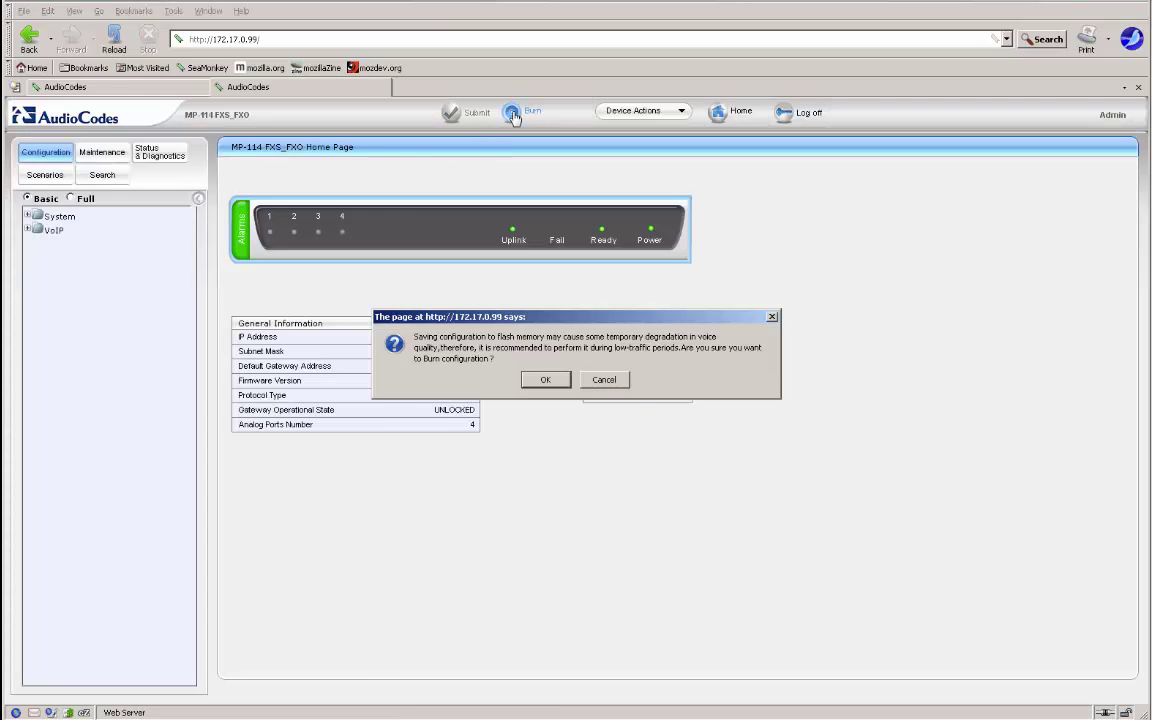
{"action": "left_click", "coordinate": [543, 379]}
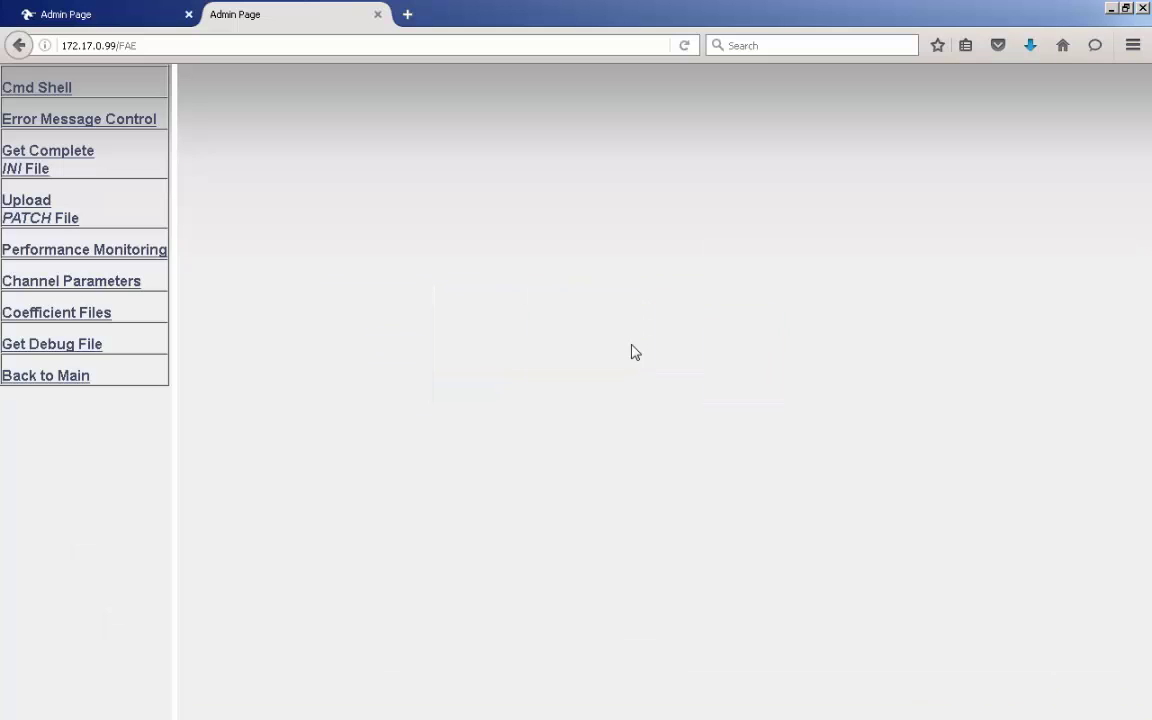
In Firefox, open the command shell on the FAE page of 172.17.0.99 and enter the bsp and exc directories
{"action": "left_click", "coordinate": [18, 95]}
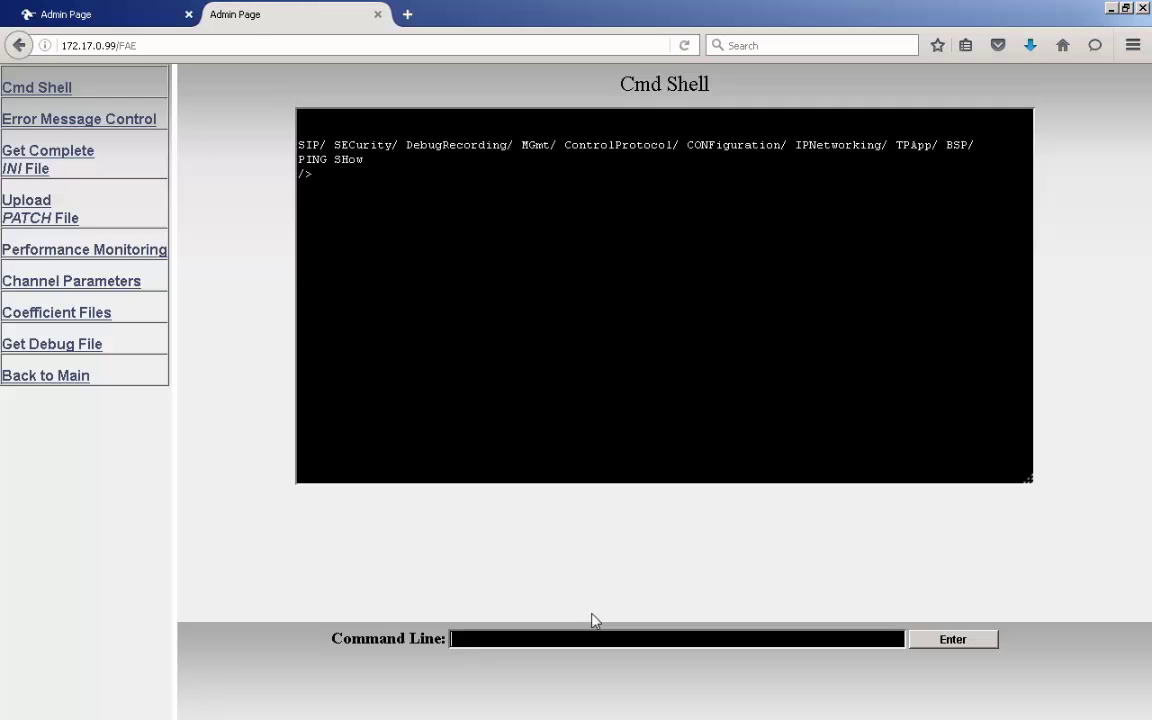
{"action": "type", "text": "bsp"}
{"action": "key", "text": "Return"}
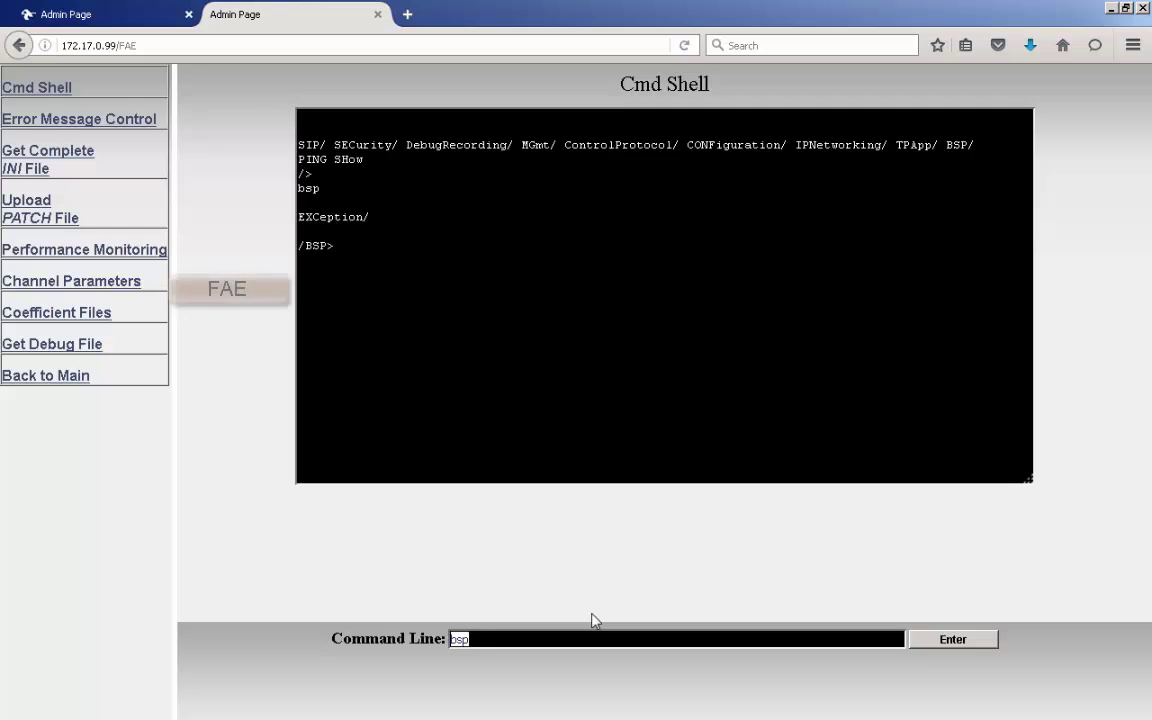
{"action": "type", "text": "exc"}
{"action": "key", "text": "Return"}
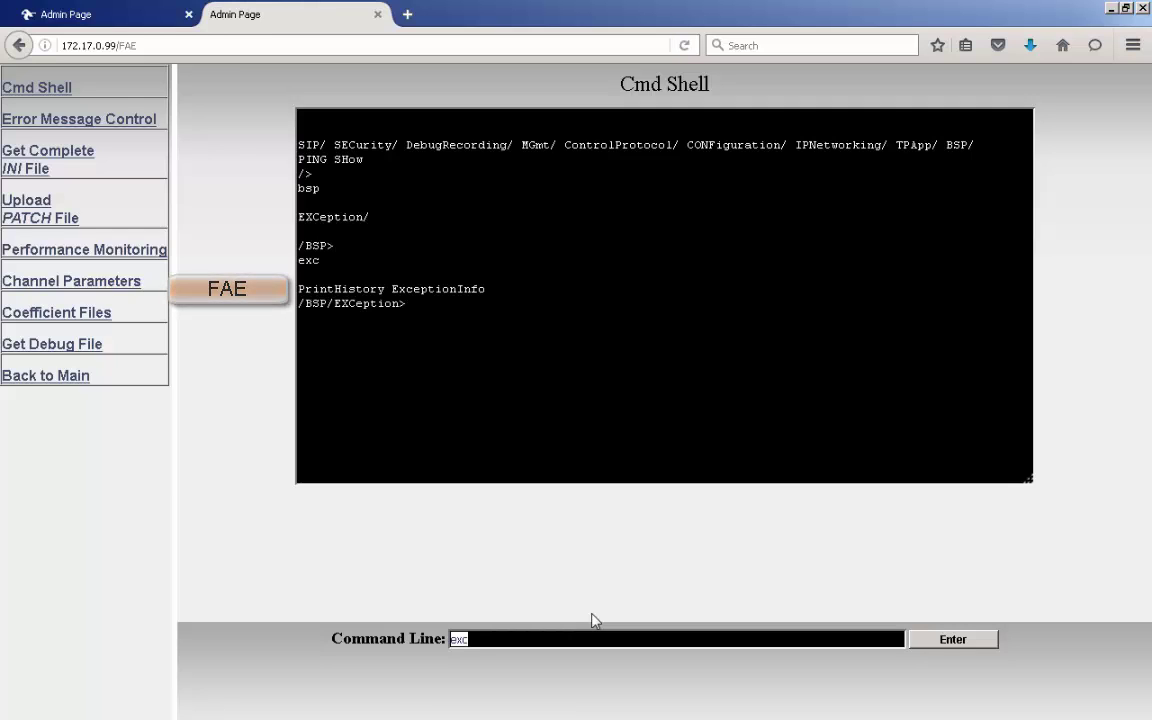
Run ph to print the exception history, and run ei to display all pages of the exception information
{"action": "type", "text": "ph"}
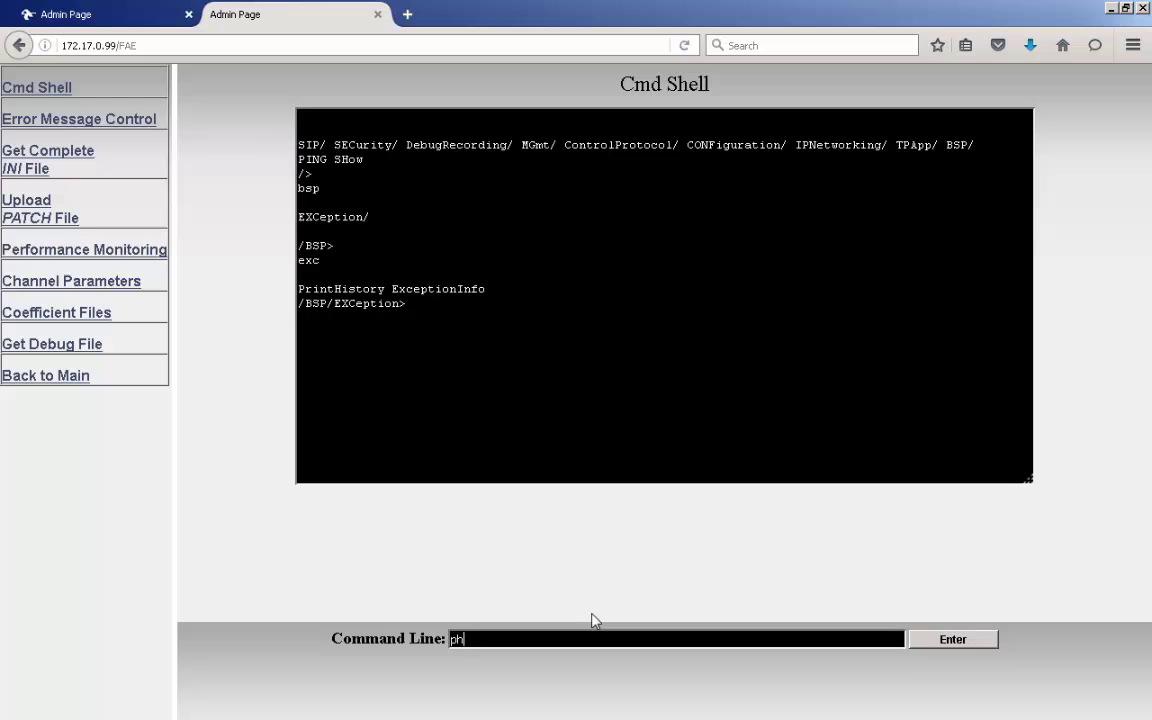
{"action": "key", "text": "Return"}
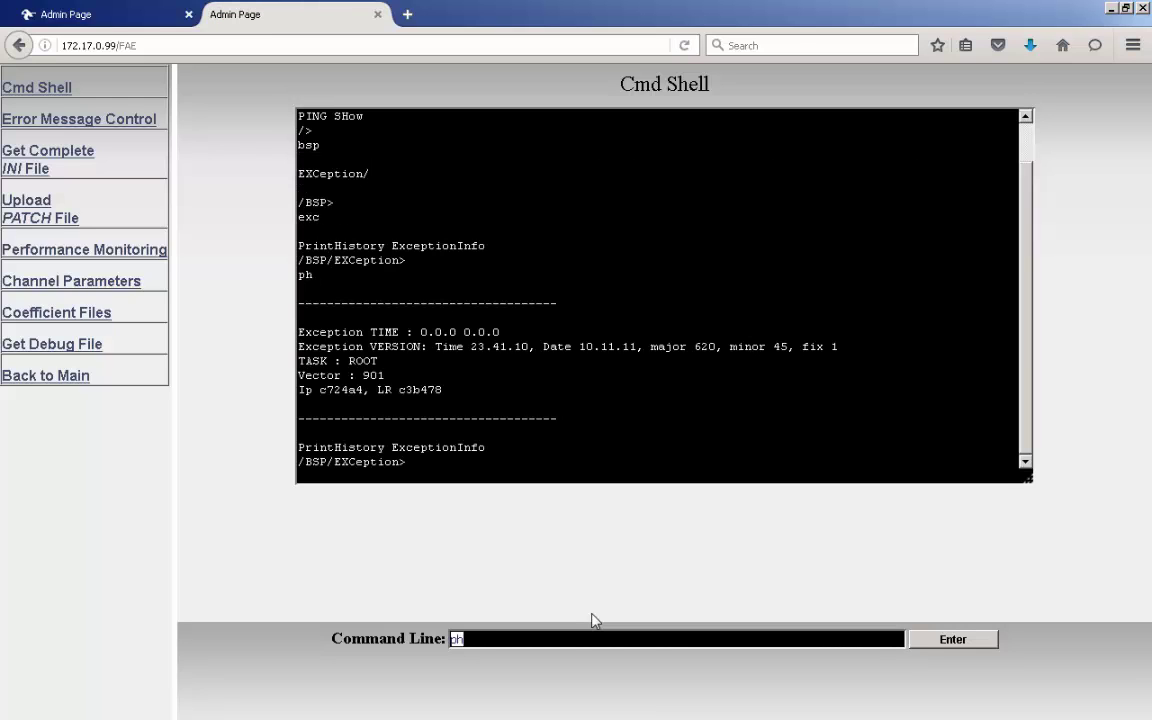
{"action": "type", "text": "el"}
{"action": "key", "text": "Return"}
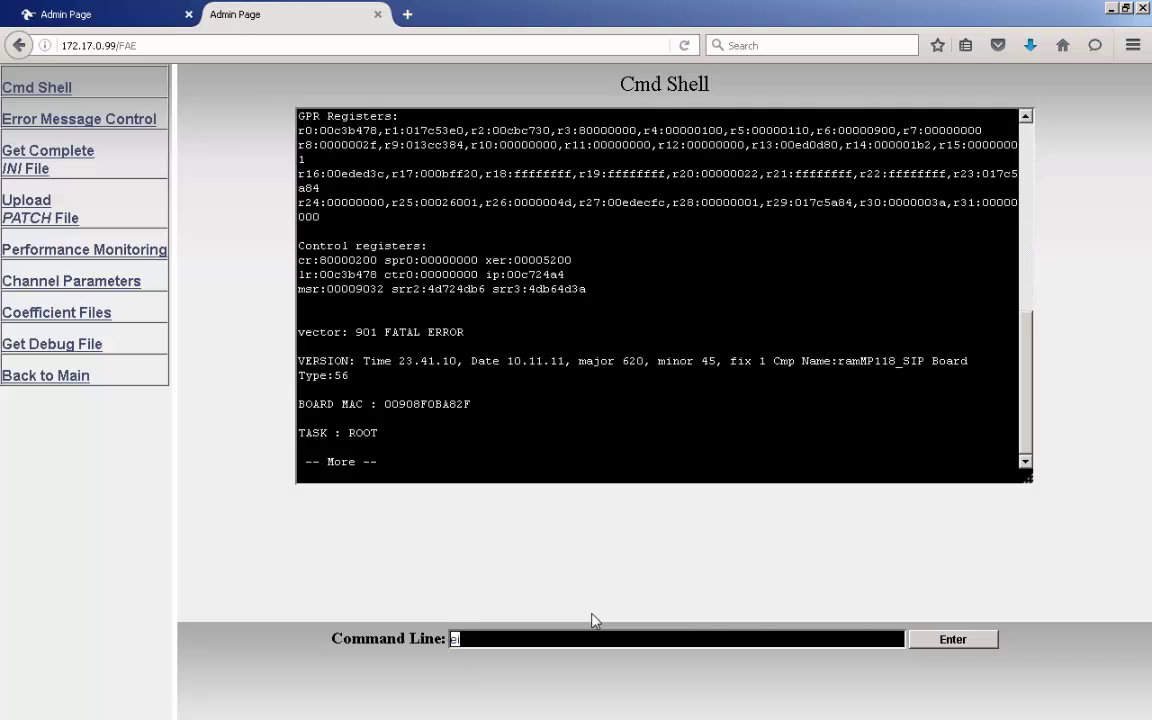
{"action": "key", "text": "Return"}
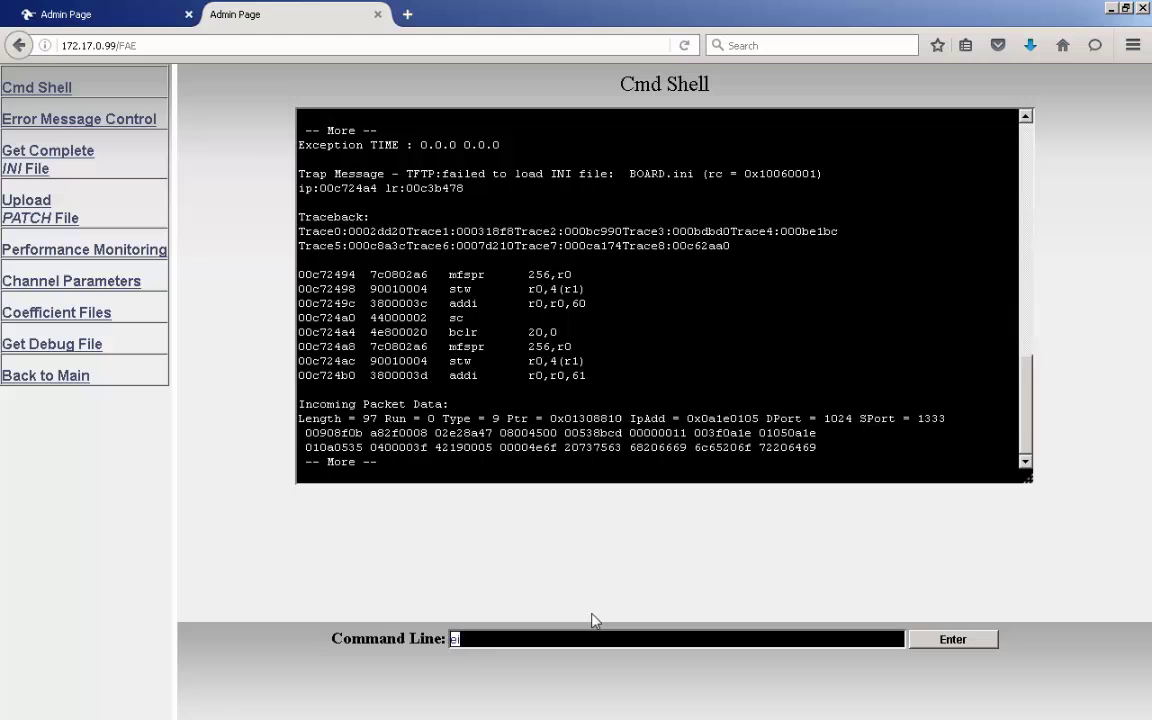
{"action": "key", "text": "Return"}
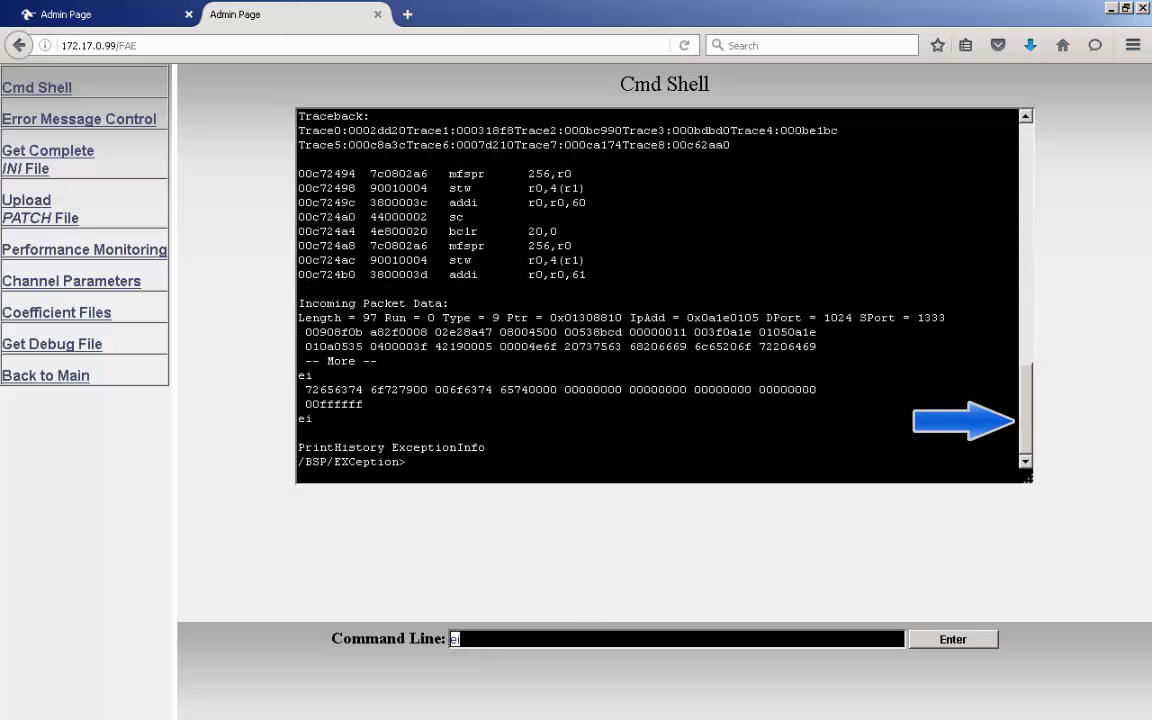
Copy the entire command shell output and paste it into the empty Notepad document
{"action": "left_click_drag", "start_coordinate": [420, 465], "coordinate": [302, 100]}
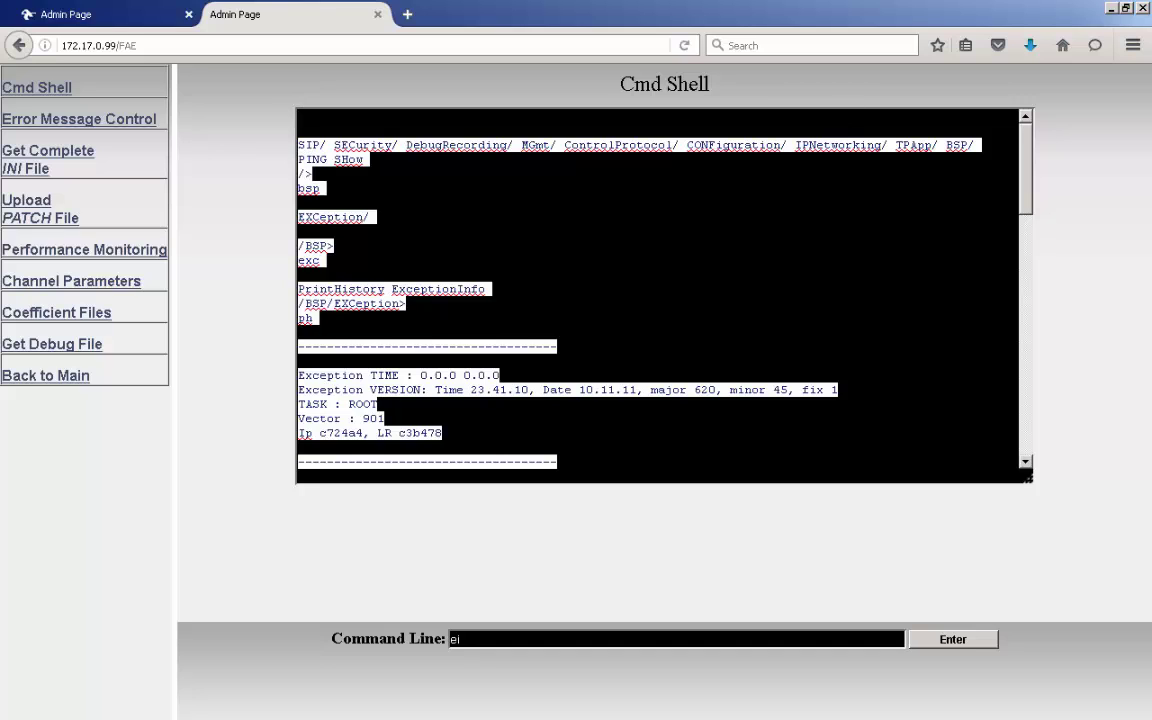
{"action": "key", "text": "alt+Tab"}
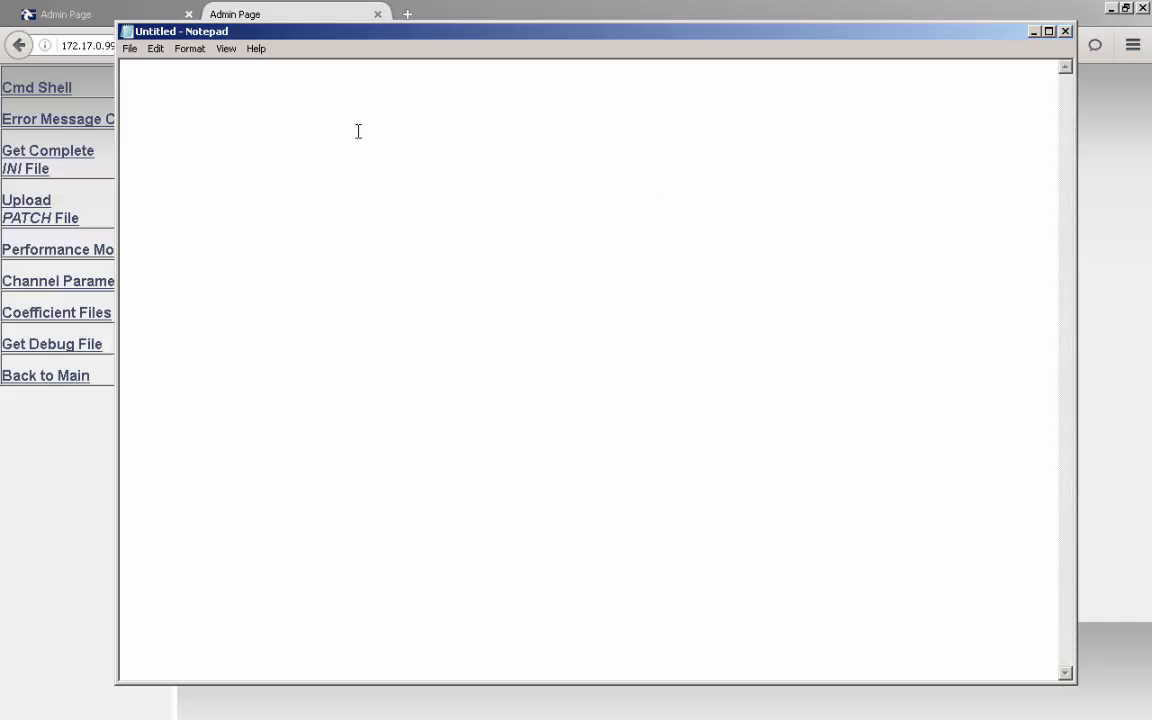
{"action": "right_click", "coordinate": [358, 131]}
{"action": "left_click", "coordinate": [384, 193]}
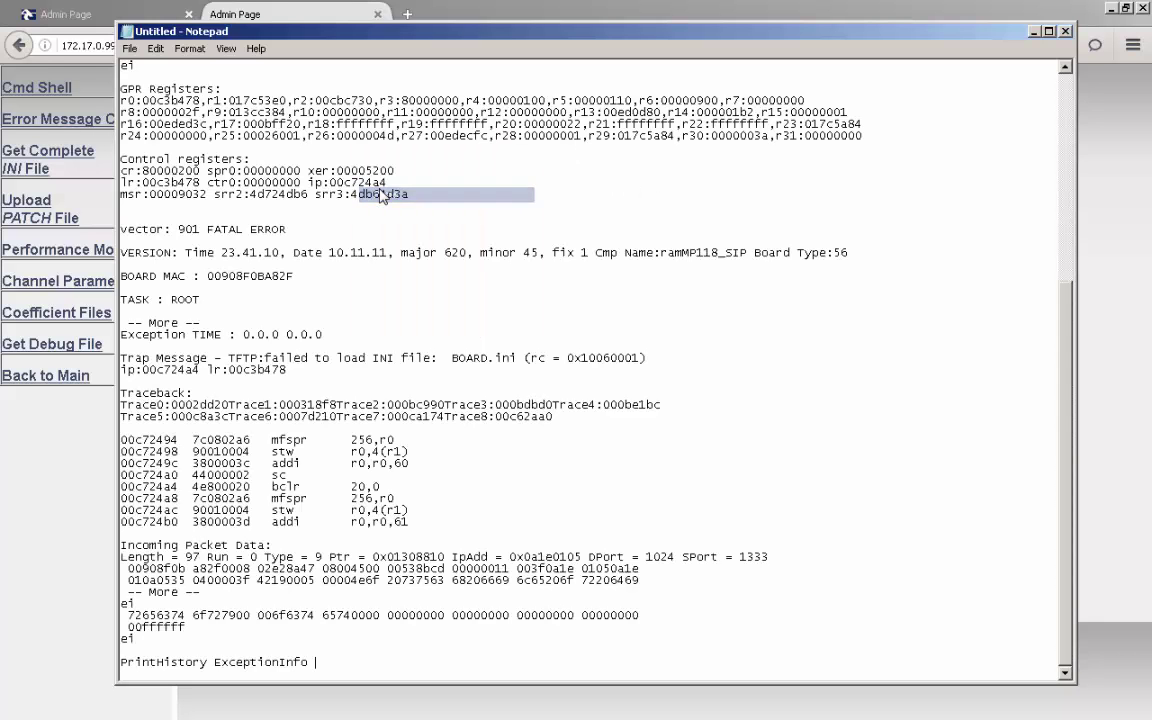